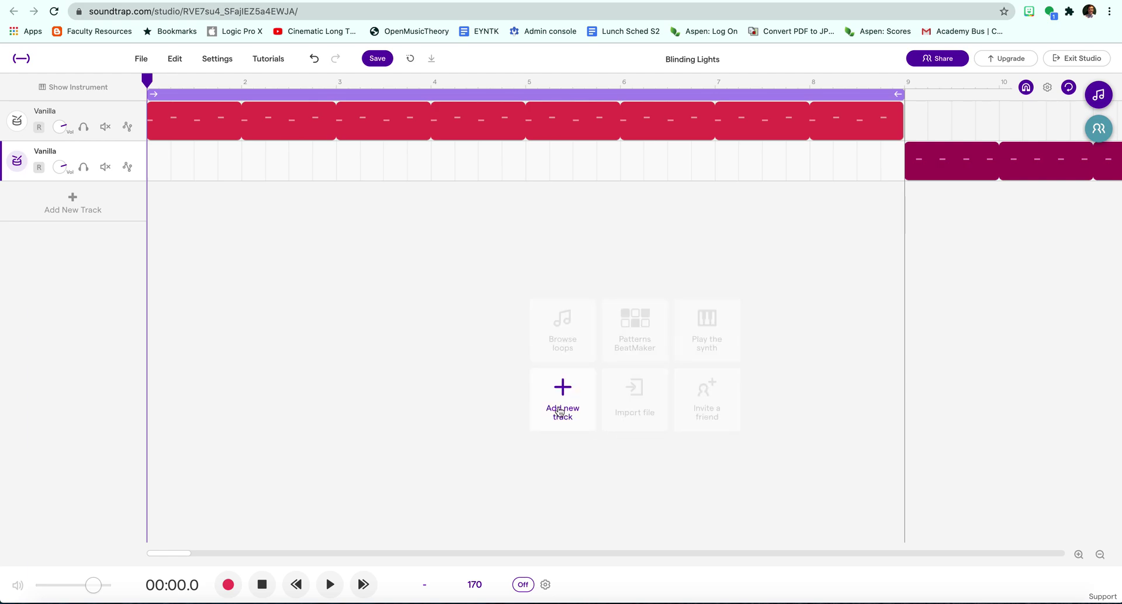
Add a new Guitar & bass track to the project and open its instrument presets
{"action": "left_click", "coordinate": [560, 397]}
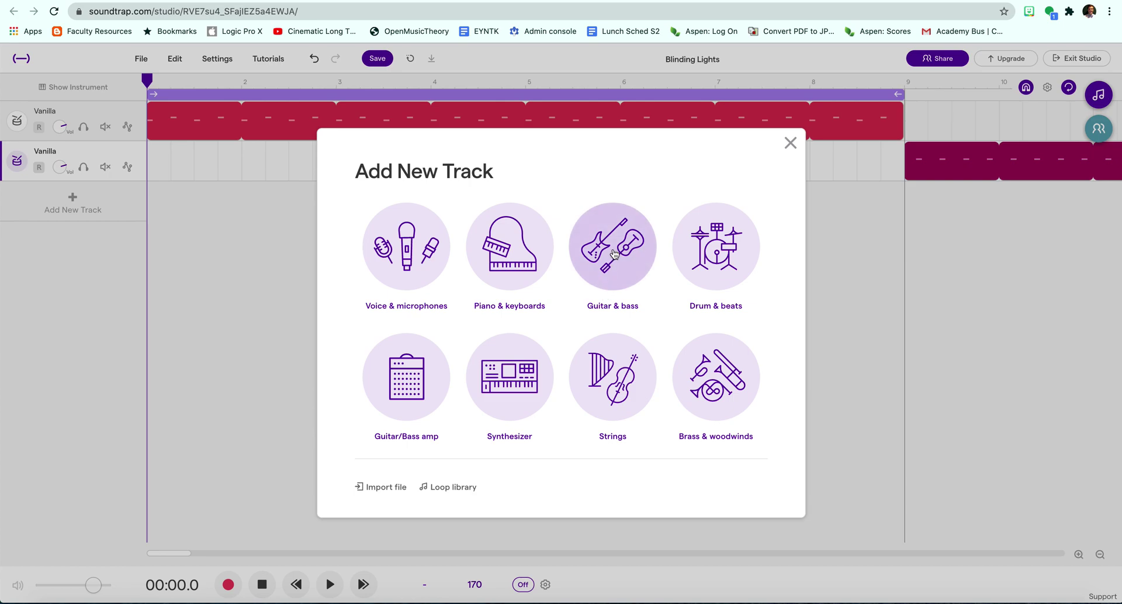
{"action": "left_click", "coordinate": [623, 259]}
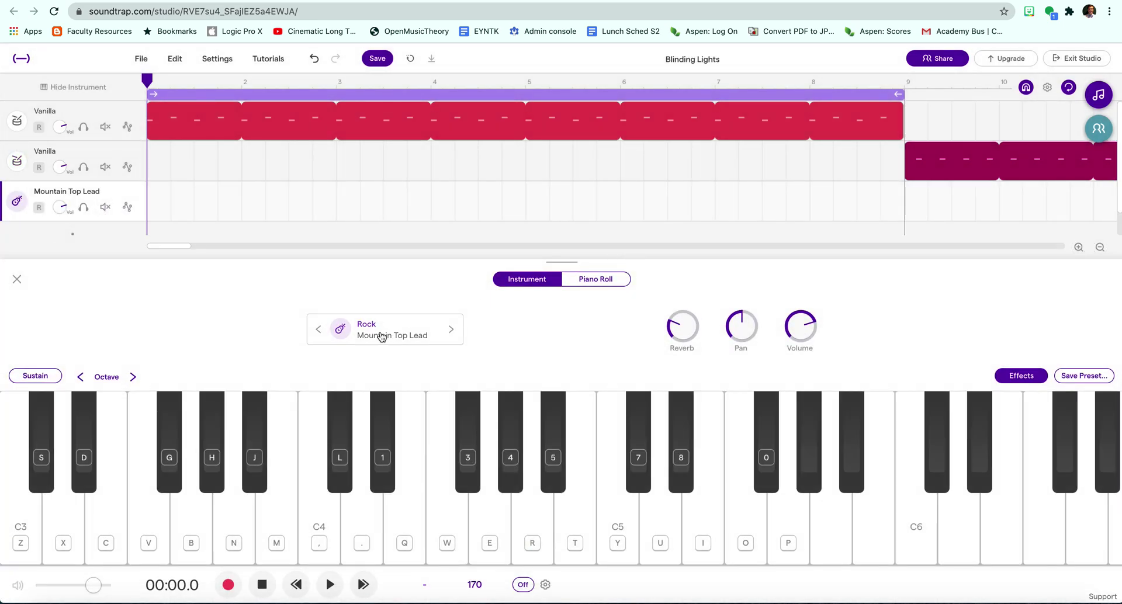
{"action": "left_click", "coordinate": [381, 337]}
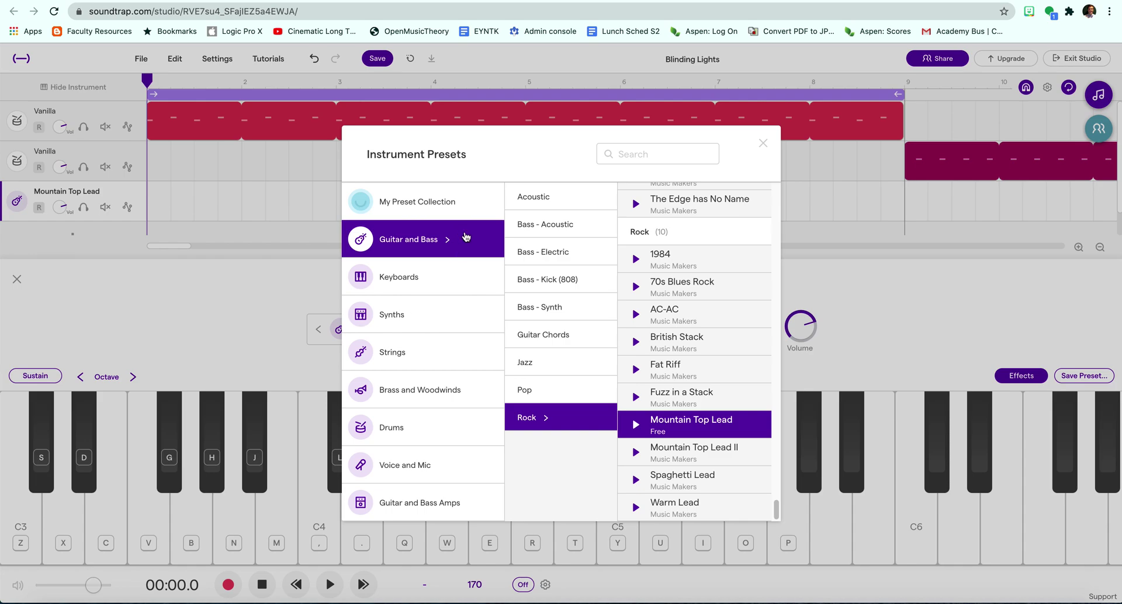
Preview the DRM 808 sound in the Bass - Kick (808) presets
{"action": "left_click", "coordinate": [565, 283]}
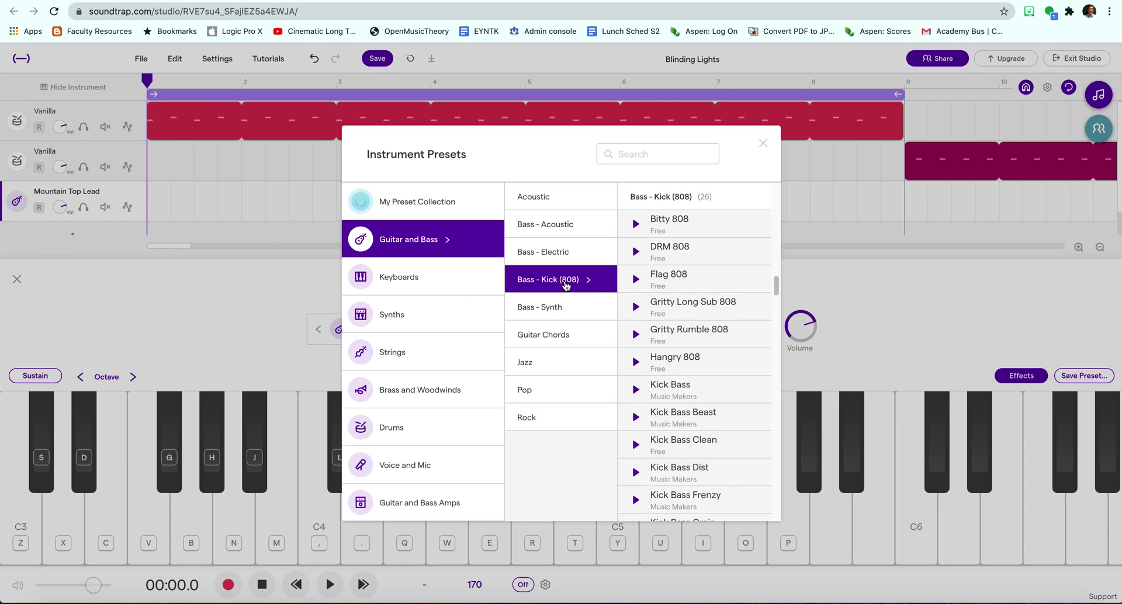
{"action": "left_click", "coordinate": [636, 252]}
{"action": "left_click", "coordinate": [636, 252]}
Set the new track's instrument to the Lunch Bass preset from the Bass - Electric category
{"action": "left_click", "coordinate": [548, 257]}
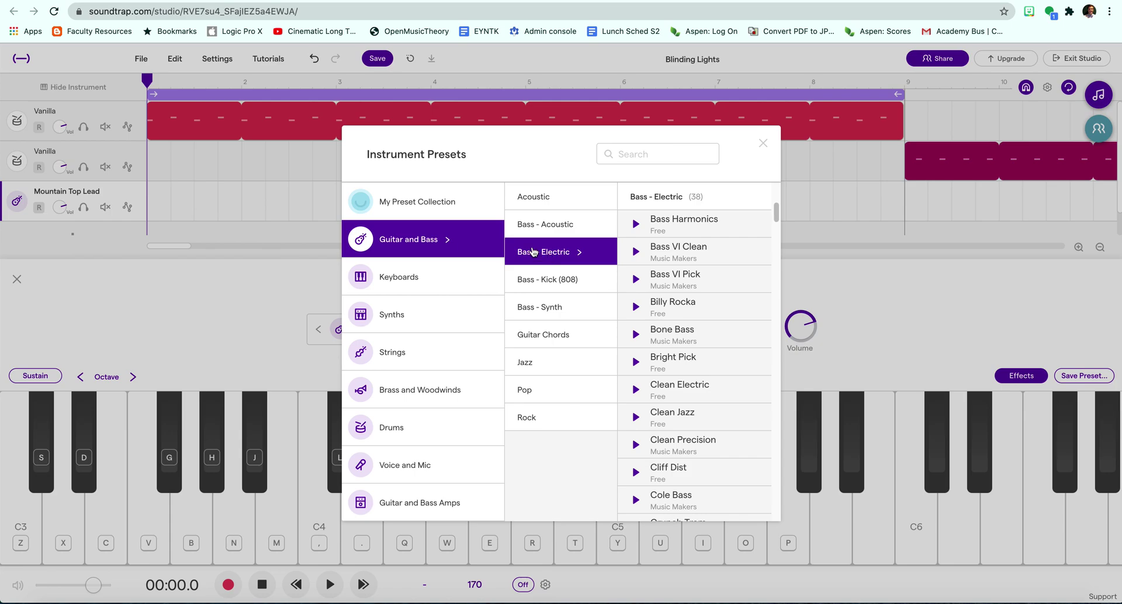
{"action": "scroll", "coordinate": [710, 340], "scroll_direction": "down", "scroll_amount": 2}
{"action": "key", "text": "Down"}
{"action": "scroll", "coordinate": [705, 335], "scroll_direction": "down", "scroll_amount": 1}
{"action": "key", "text": "Down"}
{"action": "scroll", "coordinate": [698, 334], "scroll_direction": "up", "scroll_amount": 14}
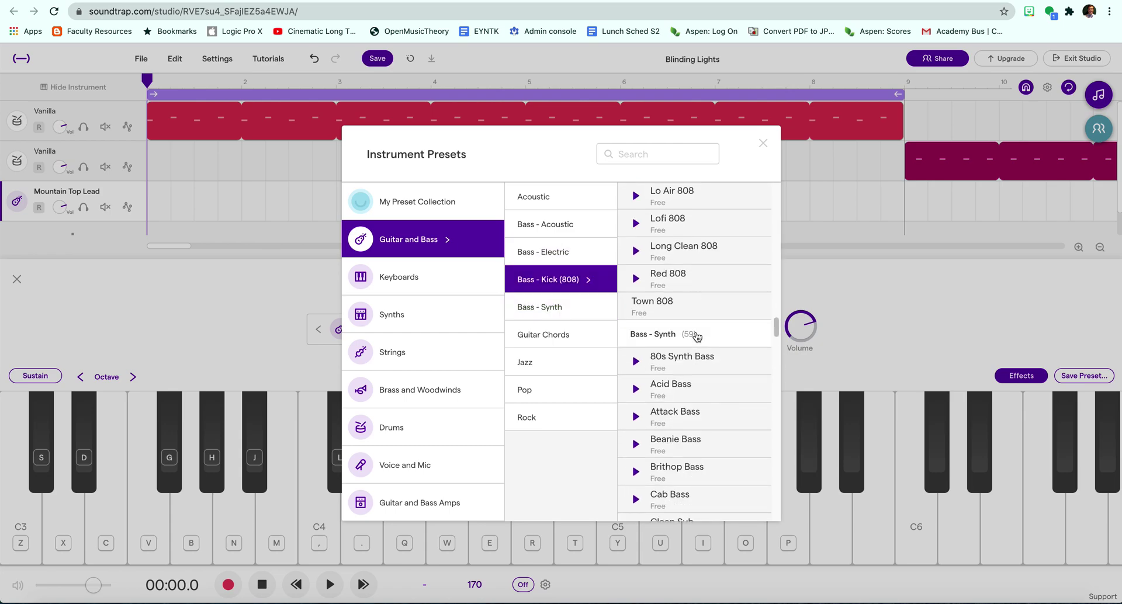
{"action": "scroll", "coordinate": [694, 339], "scroll_direction": "up", "scroll_amount": 6}
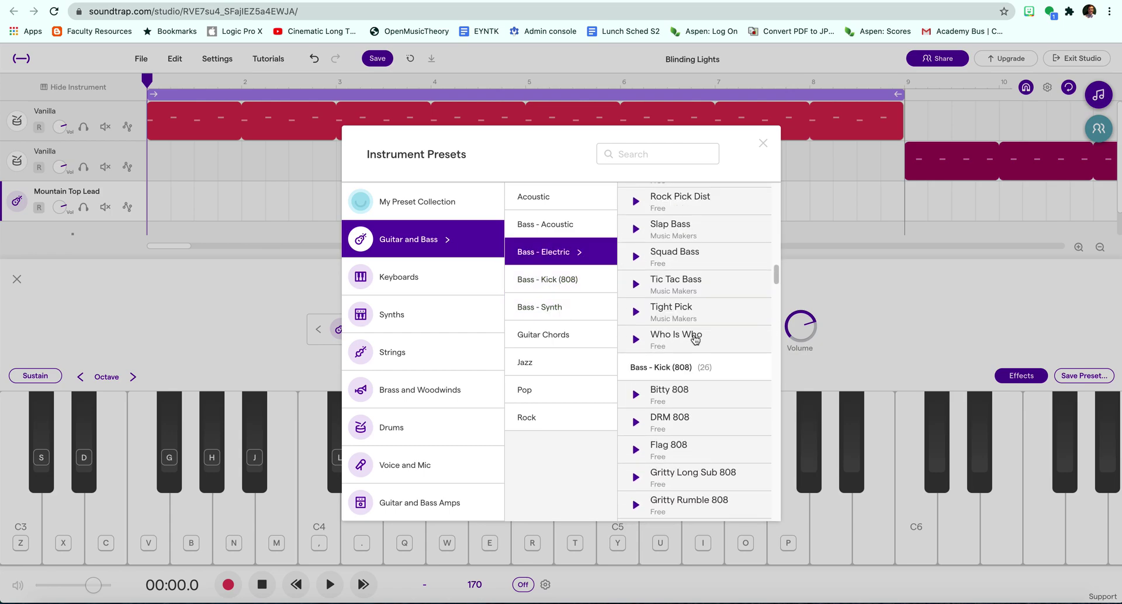
{"action": "scroll", "coordinate": [695, 336], "scroll_direction": "up", "scroll_amount": 2}
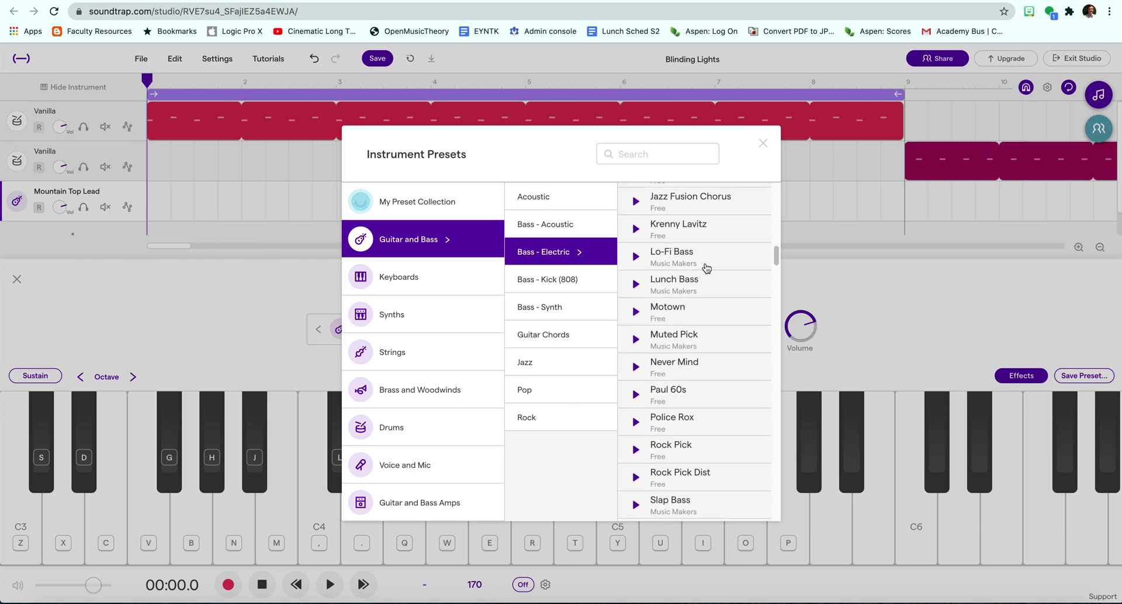
{"action": "left_click", "coordinate": [686, 283]}
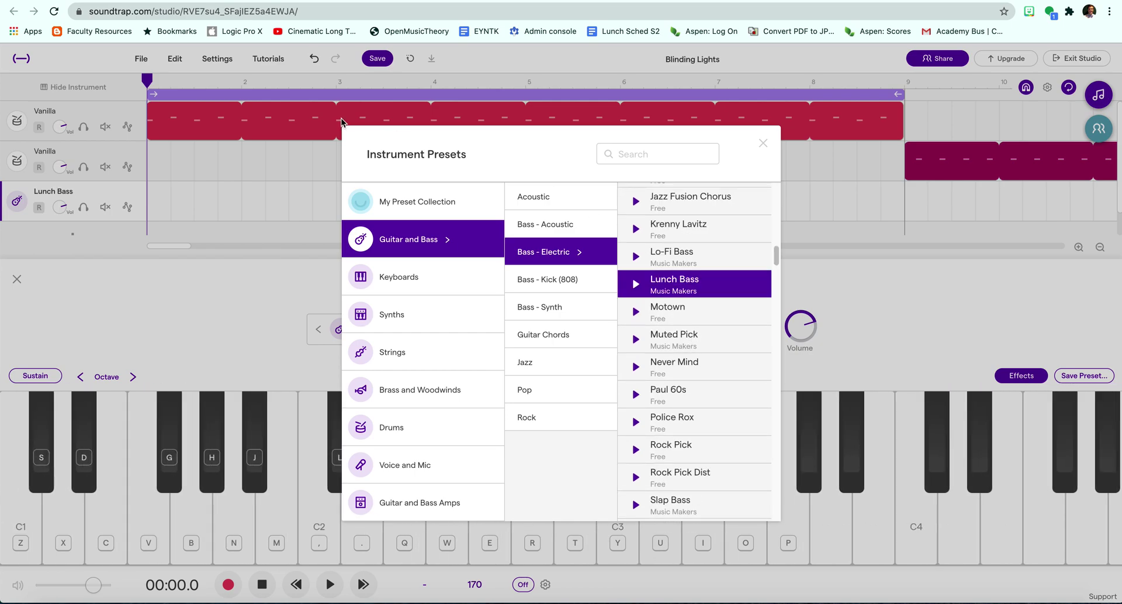
{"action": "left_click", "coordinate": [759, 147]}
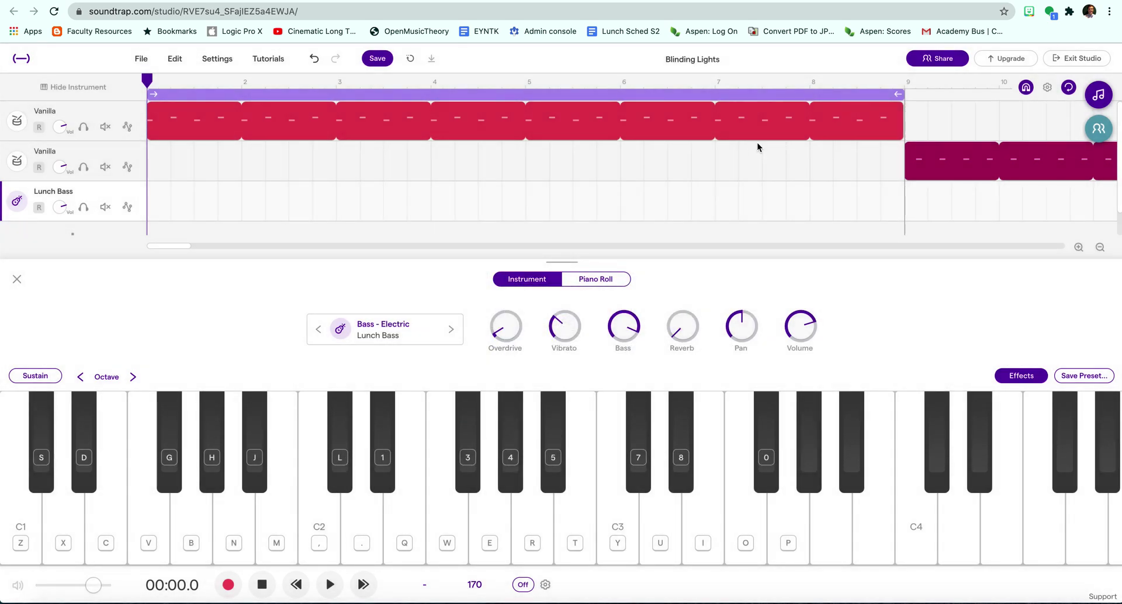
Rehearse the bass pattern on the virtual keyboard, alternating between the low F1 and F2 notes
{"action": "left_click", "coordinate": [454, 531]}
{"action": "key", "text": "v"}
{"action": "key", "text": "w"}
{"action": "key", "text": "v"}
{"action": "key", "text": "w"}
{"action": "key", "text": "v"}
{"action": "key", "text": "w"}
{"action": "key", "text": "v"}
{"action": "key", "text": "w"}
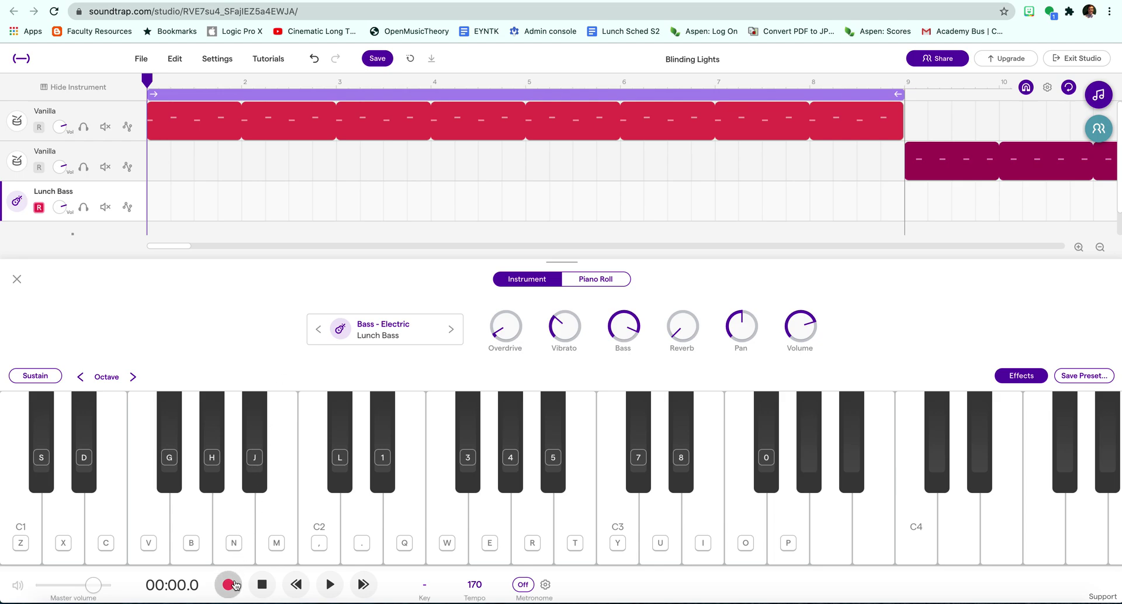
With the metronome on, record two bars of alternating F1 and F2 on the Lunch Bass track and show the recording in the piano roll
{"action": "left_click", "coordinate": [522, 587]}
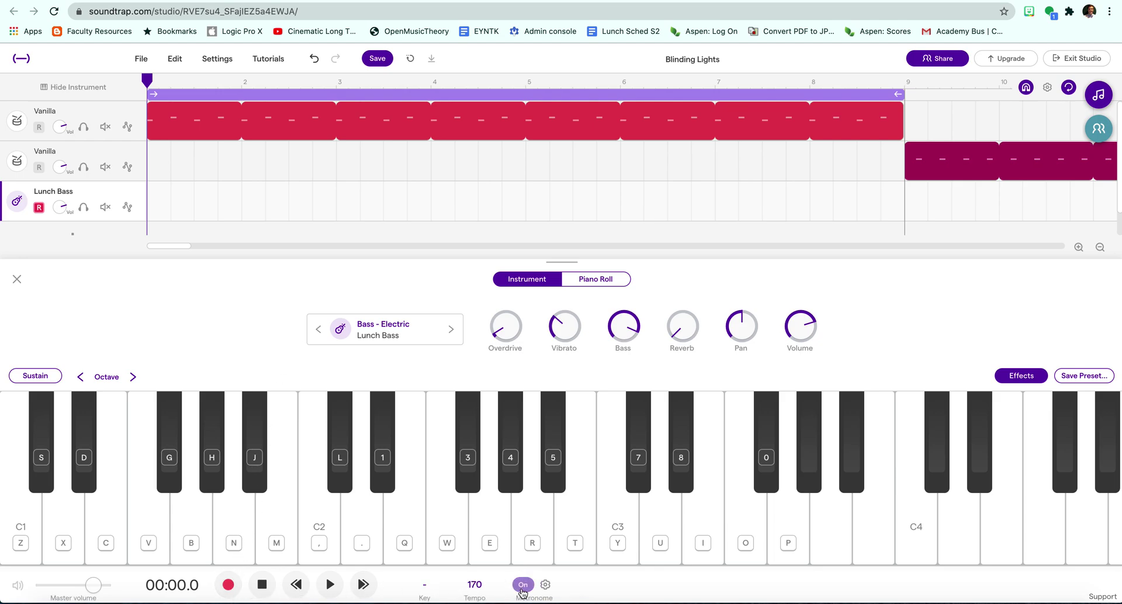
{"action": "left_click", "coordinate": [227, 587]}
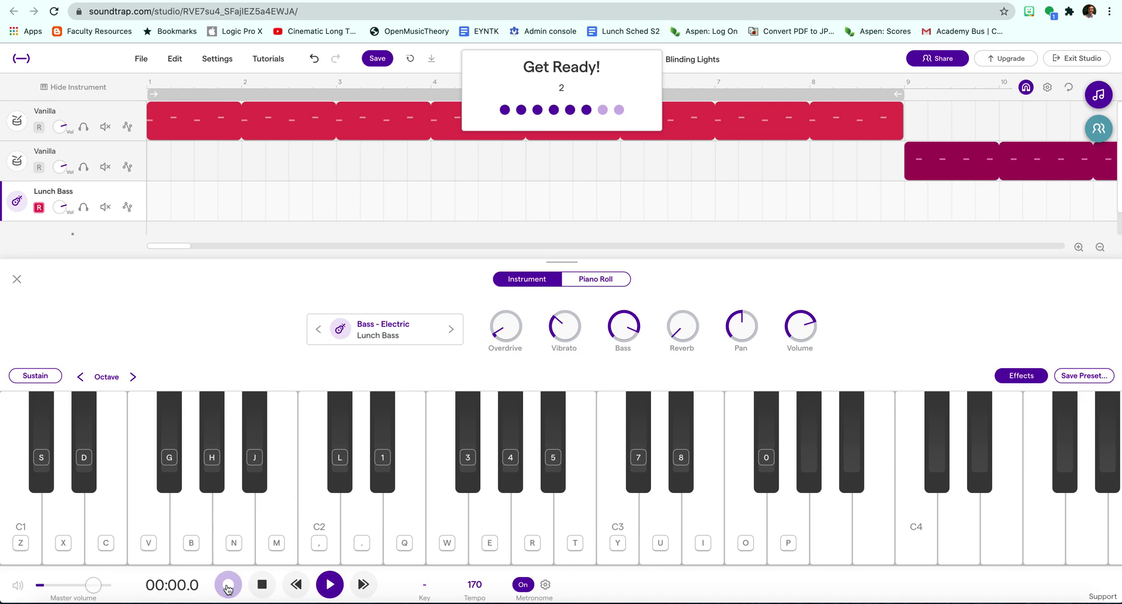
{"action": "key", "text": "v"}
{"action": "key", "text": "w"}
{"action": "key", "text": "v"}
{"action": "key", "text": "w"}
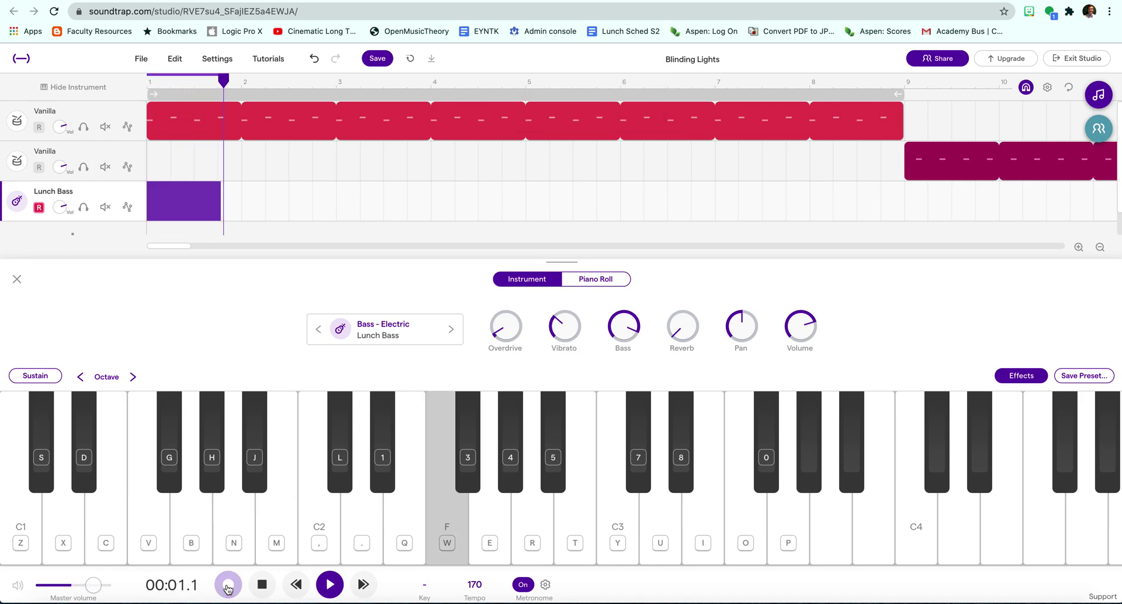
{"action": "key", "text": "v"}
{"action": "key", "text": "w"}
{"action": "key", "text": "v"}
{"action": "key", "text": "w"}
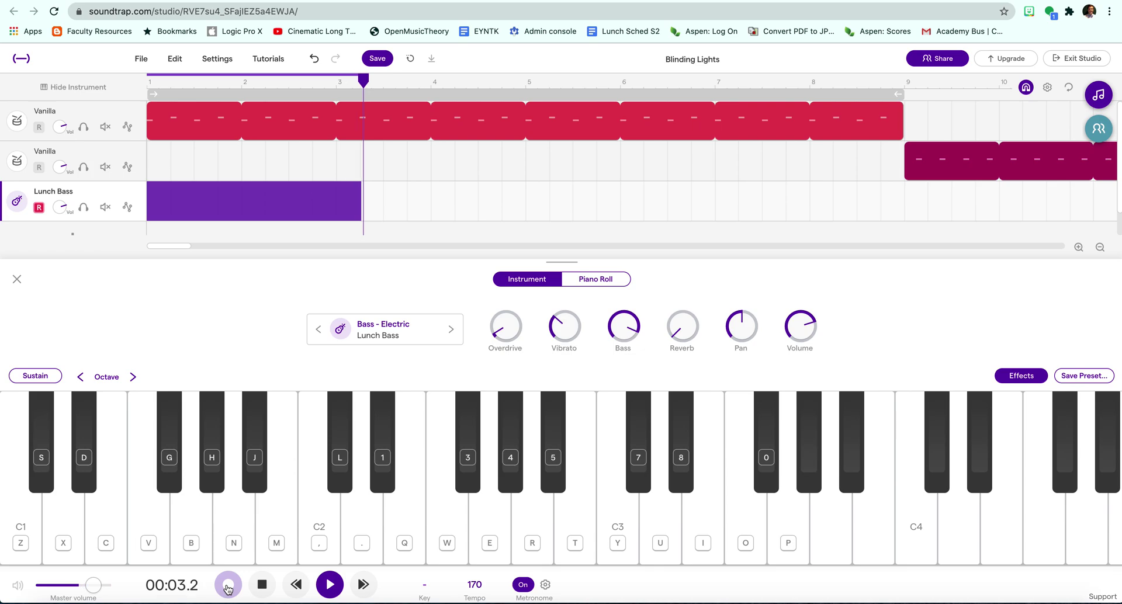
{"action": "left_click", "coordinate": [228, 587]}
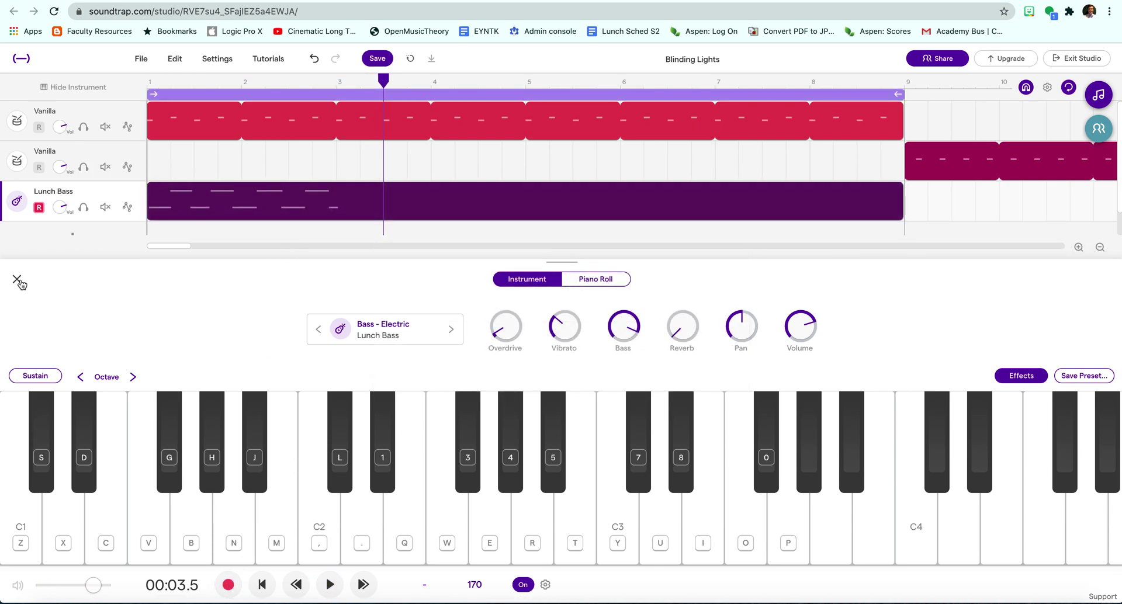
{"action": "left_click", "coordinate": [588, 285]}
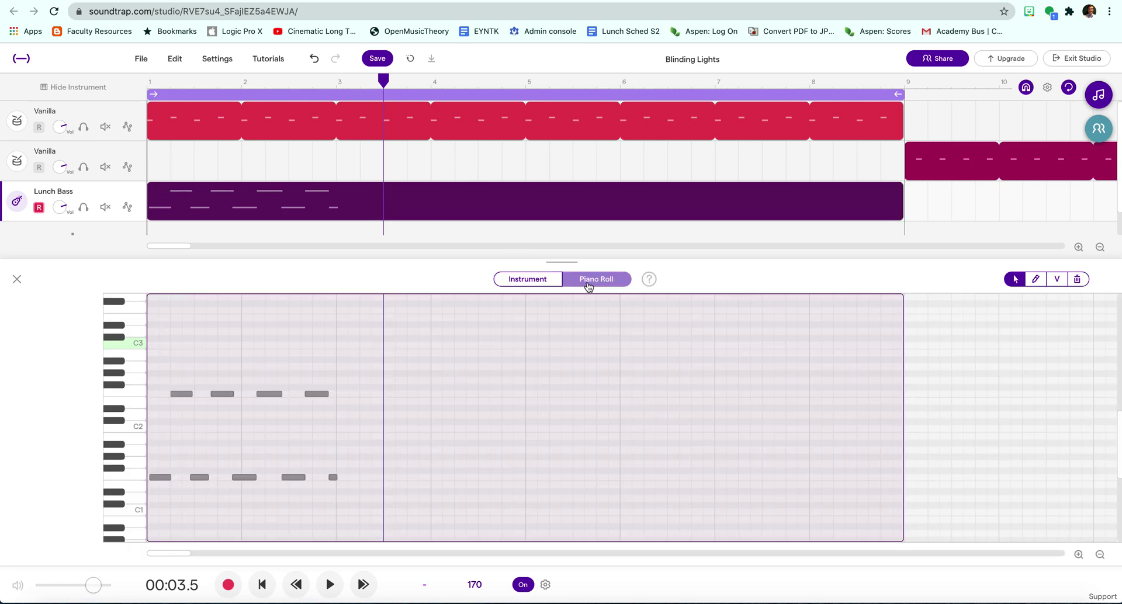
Try quantizing all the recorded bass notes to 1/16, and undo it
{"action": "left_click", "coordinate": [182, 444]}
{"action": "key", "text": "ctrl+a"}
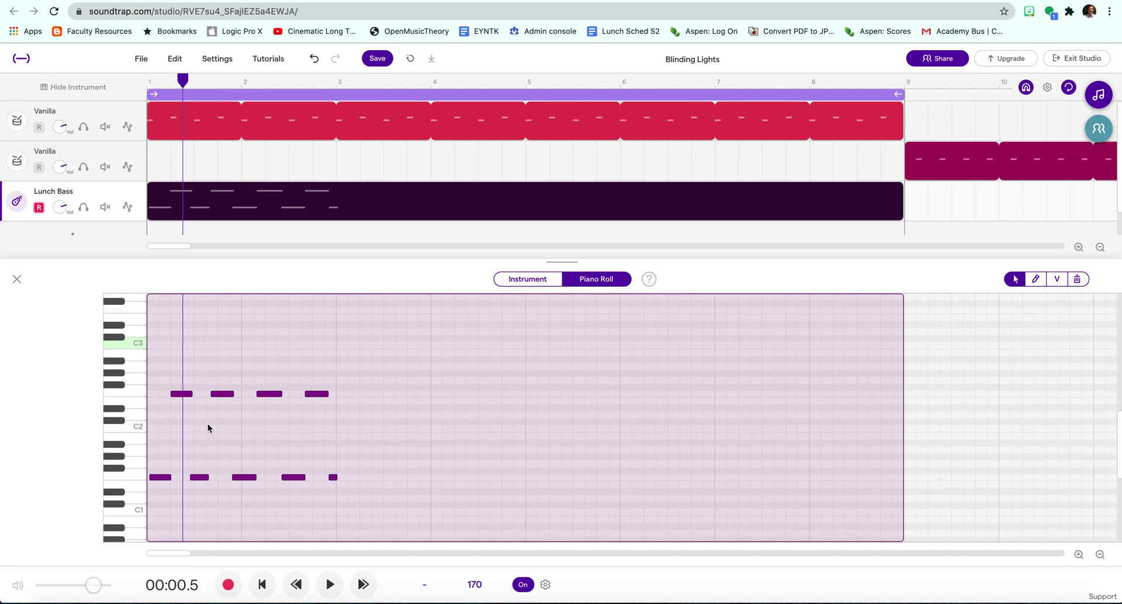
{"action": "right_click", "coordinate": [208, 429]}
{"action": "mouse_move", "coordinate": [232, 505]}
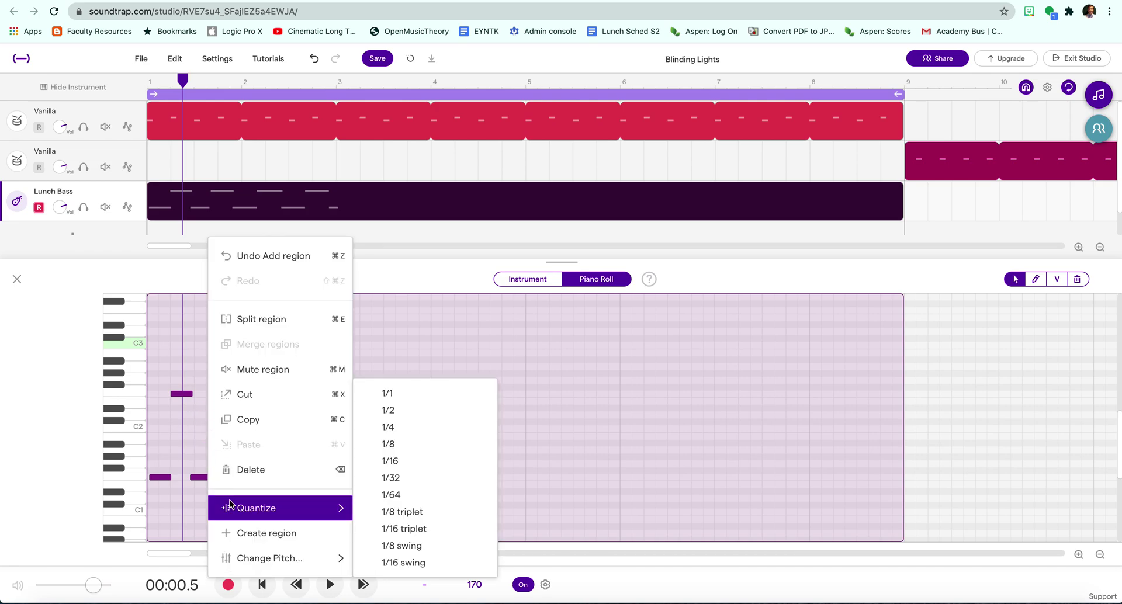
{"action": "left_click", "coordinate": [391, 462]}
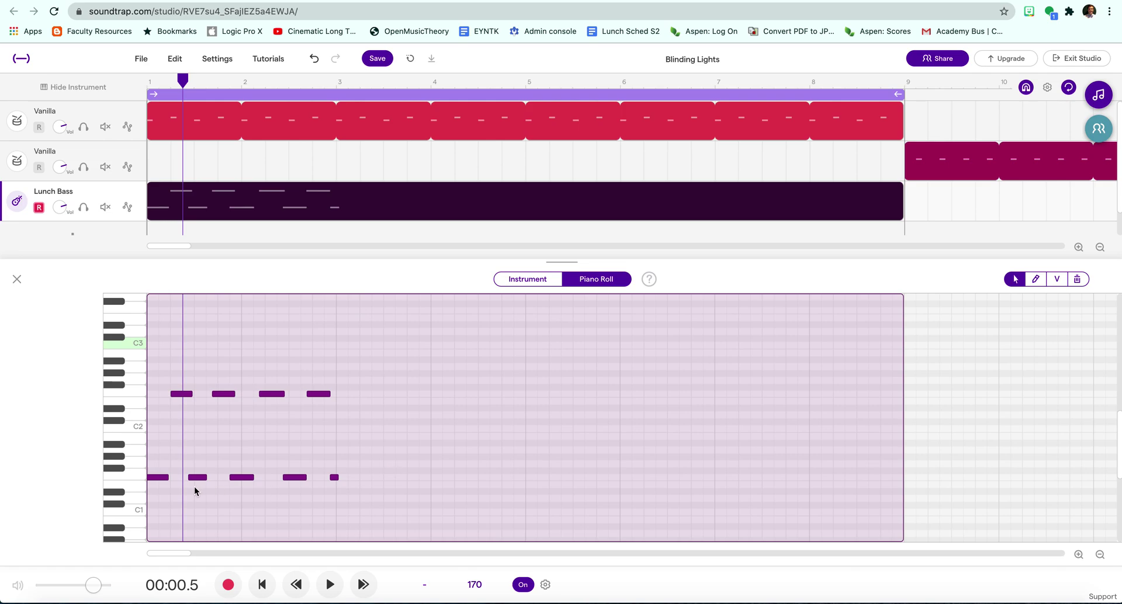
{"action": "key", "text": "super+z"}
Quantize the bass notes to 1/16 again, inspect their alignment up close, and undo the quantization
{"action": "right_click", "coordinate": [437, 425]}
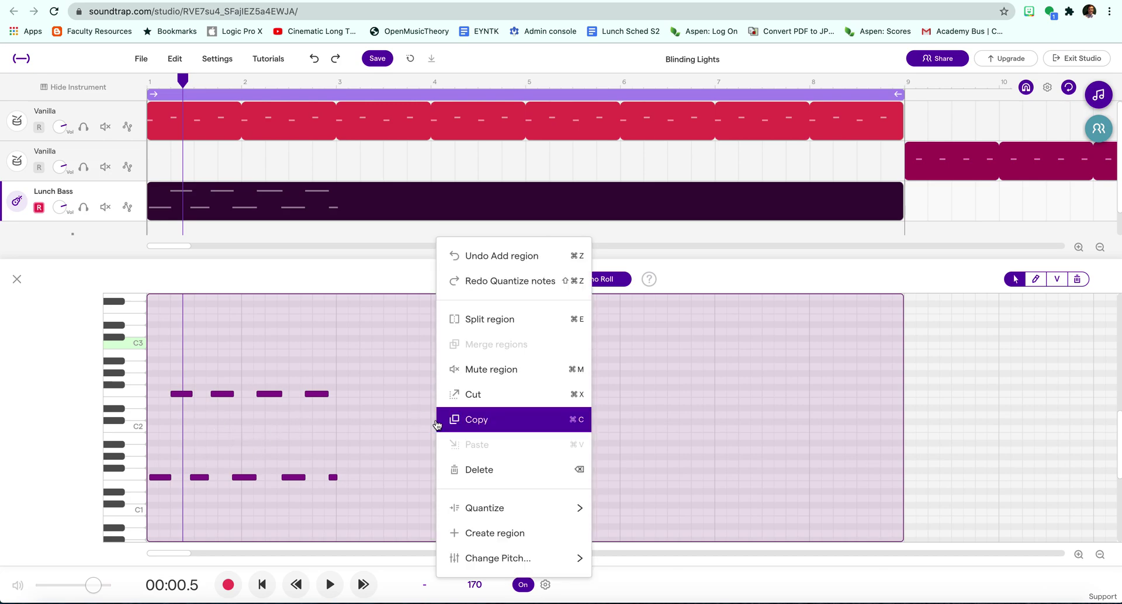
{"action": "mouse_move", "coordinate": [514, 508]}
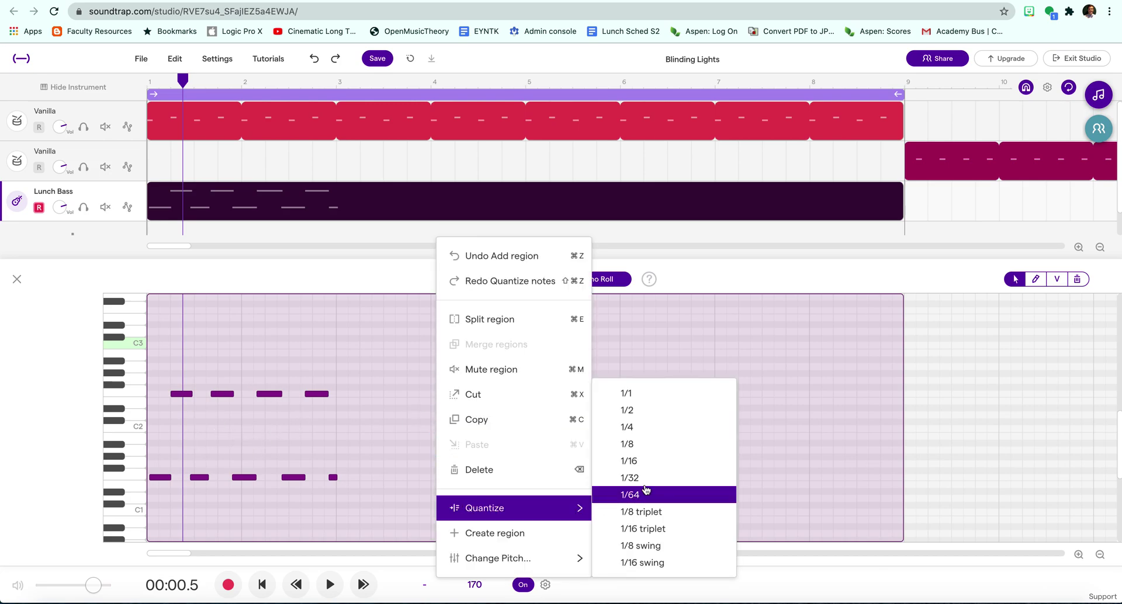
{"action": "left_click", "coordinate": [636, 462]}
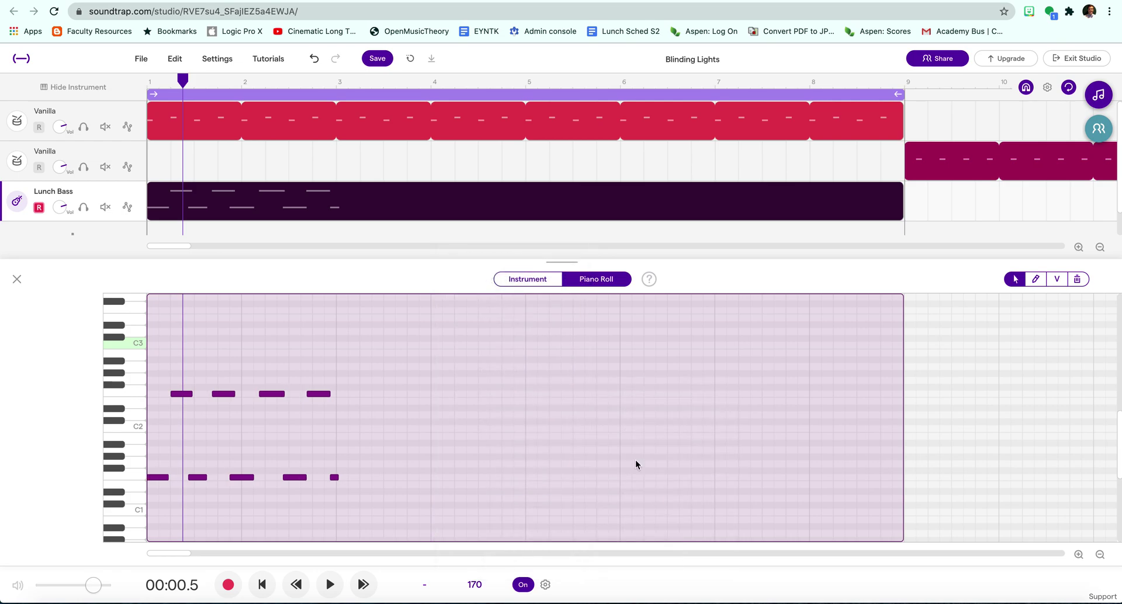
{"action": "left_click", "coordinate": [492, 439]}
{"action": "scroll", "coordinate": [277, 438], "scroll_direction": "up", "scroll_amount": 3}
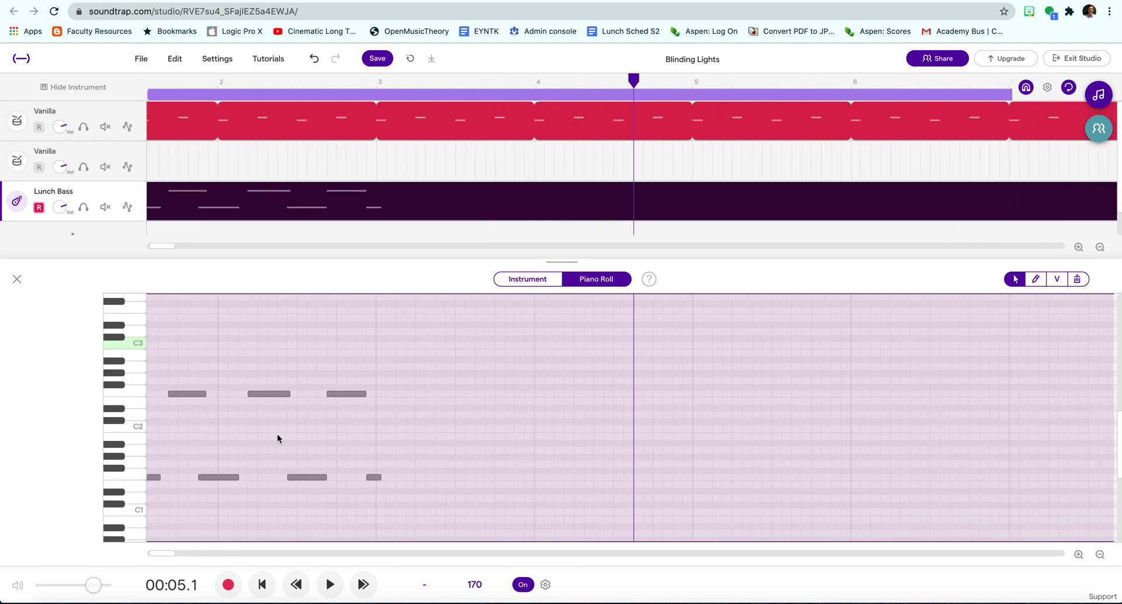
{"action": "left_click", "coordinate": [277, 438]}
{"action": "scroll", "coordinate": [284, 436], "scroll_direction": "up", "scroll_amount": 2}
{"action": "scroll", "coordinate": [290, 436], "scroll_direction": "left", "scroll_amount": 1}
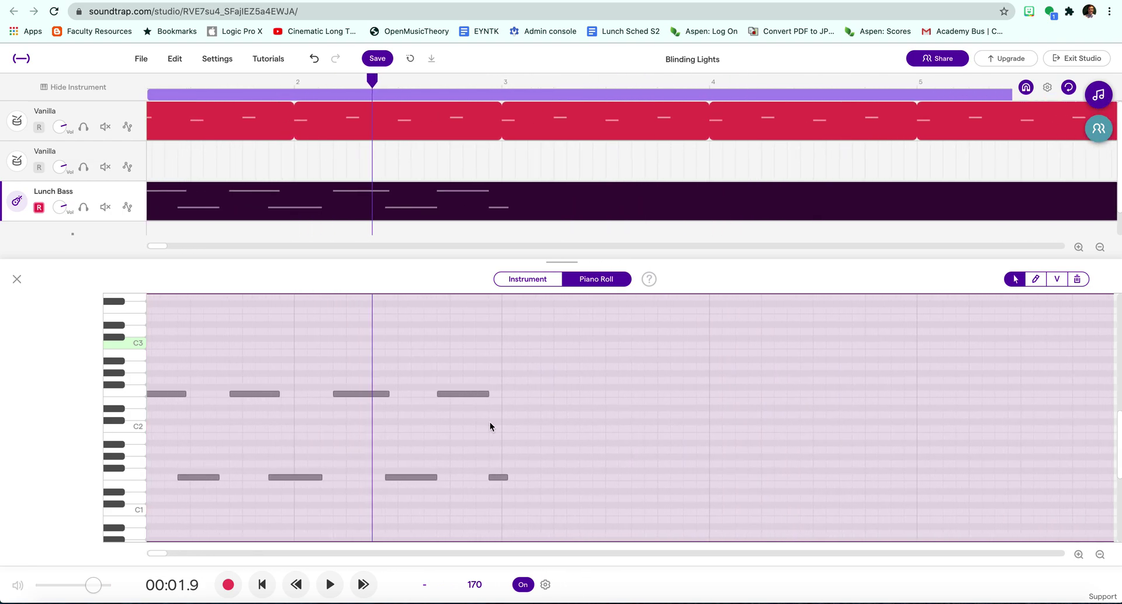
{"action": "scroll", "coordinate": [532, 467], "scroll_direction": "left", "scroll_amount": 5}
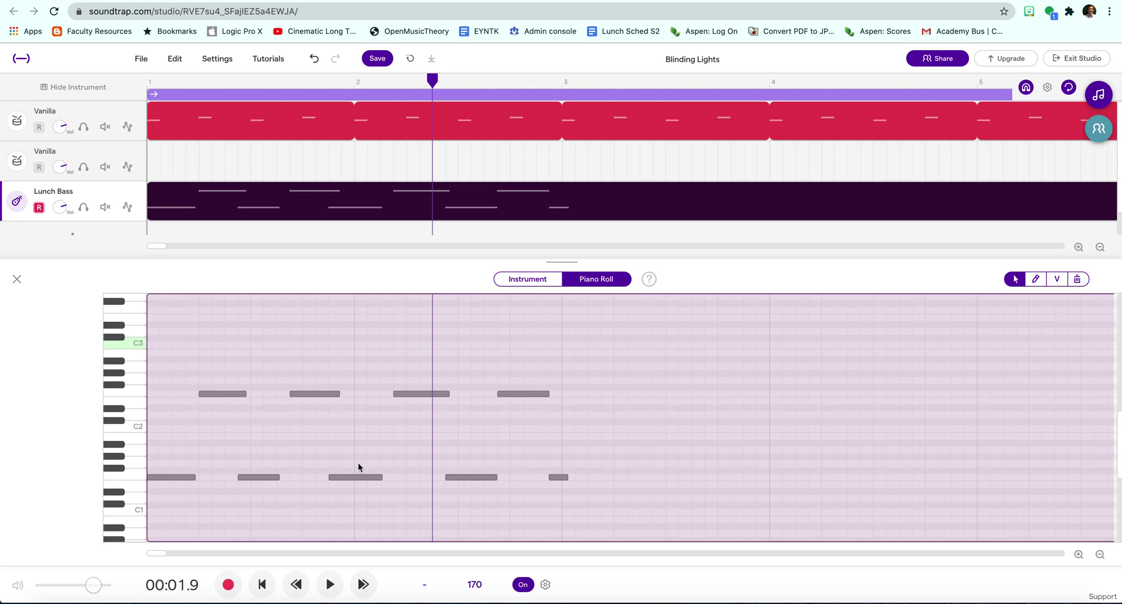
{"action": "key", "text": "super+z"}
Select all notes in the Lunch Bass region and quantize them to 1/8
{"action": "right_click", "coordinate": [597, 431]}
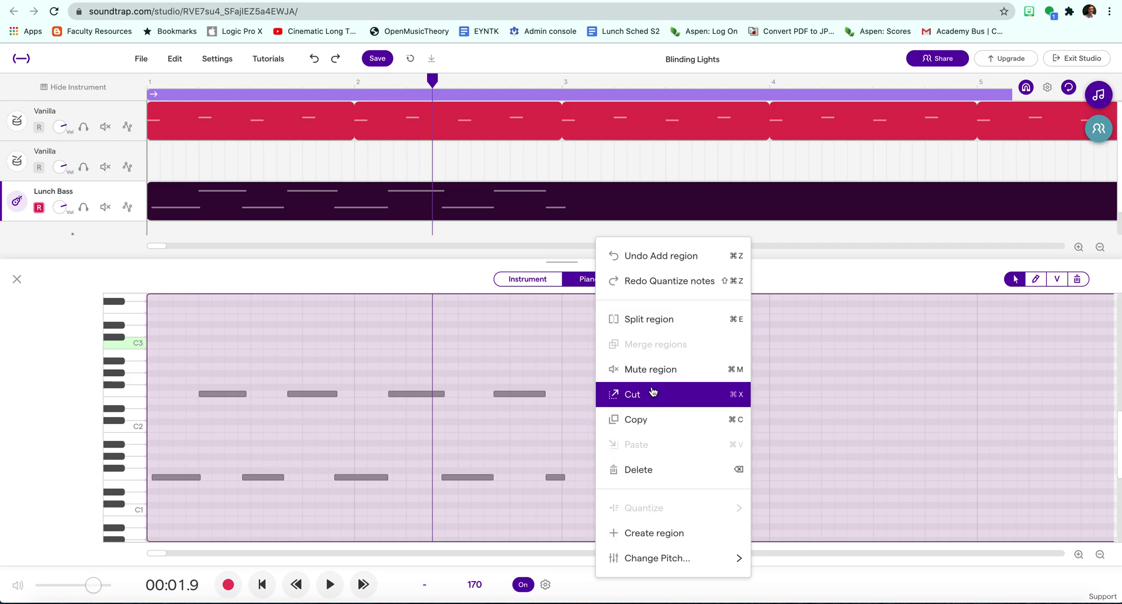
{"action": "left_click", "coordinate": [528, 366]}
{"action": "left_click", "coordinate": [503, 371]}
{"action": "key", "text": "super+a"}
{"action": "right_click", "coordinate": [503, 369]}
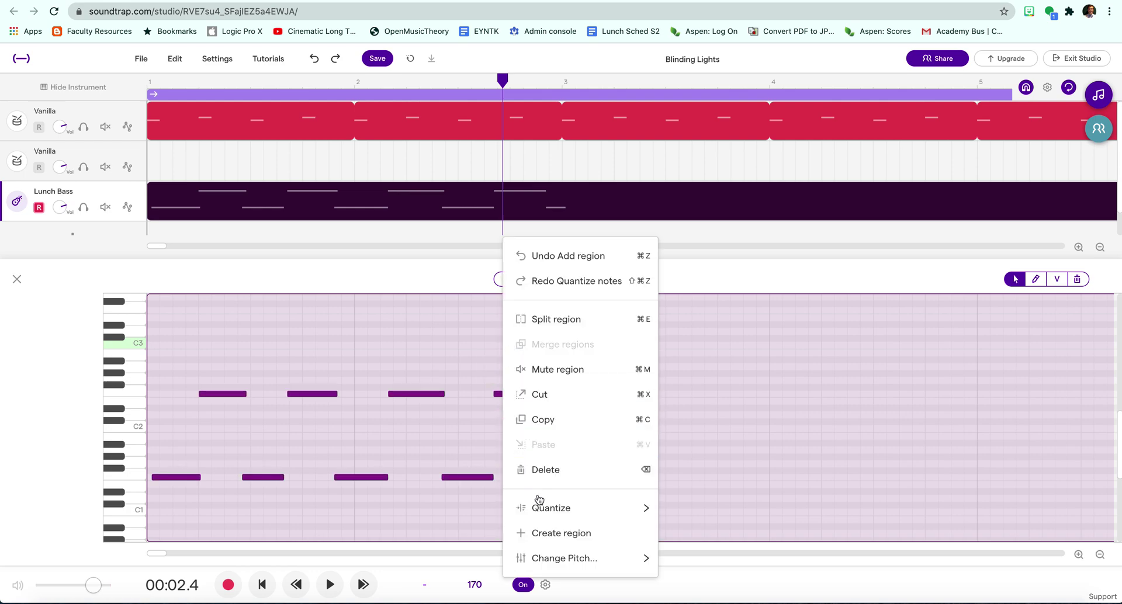
{"action": "mouse_move", "coordinate": [601, 505]}
{"action": "left_click", "coordinate": [694, 451]}
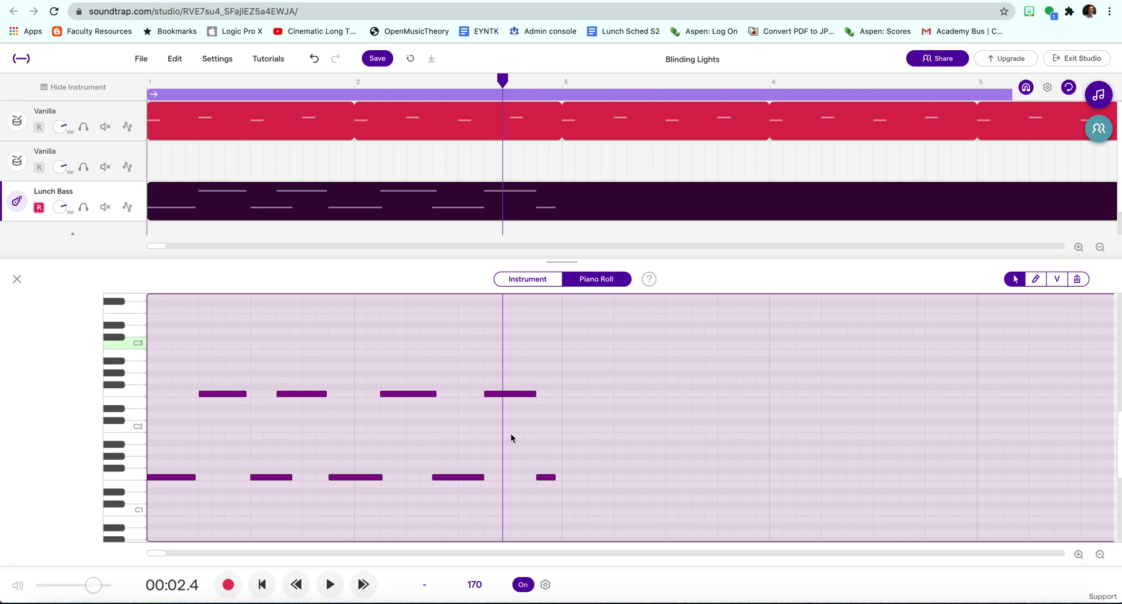
Shift the five notes from the second F2 through the fourth F2 one eighth note later, one at a time
{"action": "left_click", "coordinate": [289, 396]}
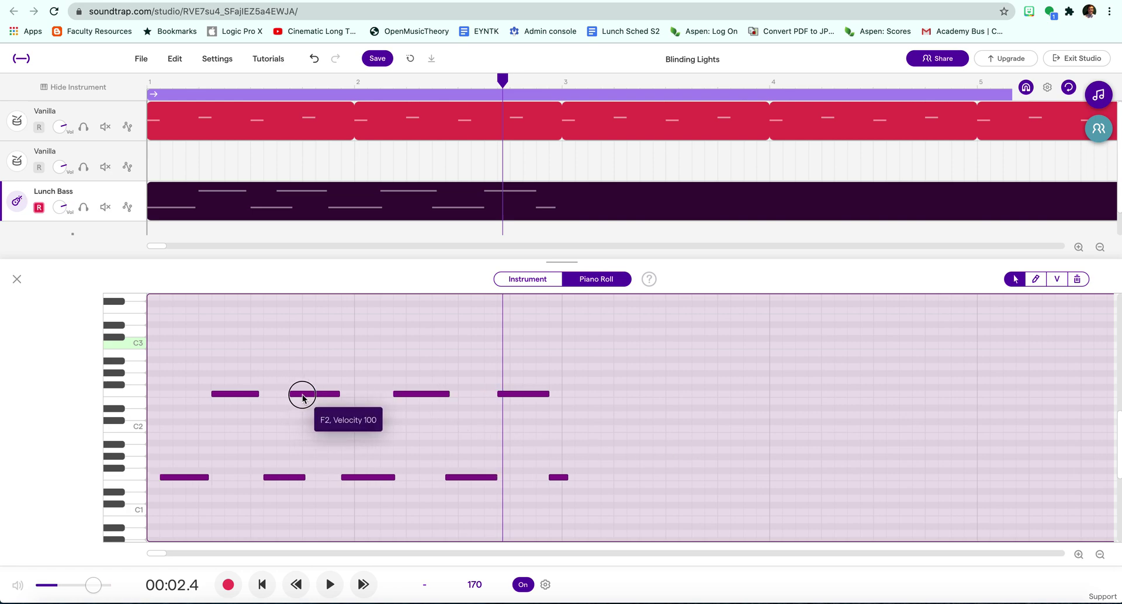
{"action": "left_click", "coordinate": [292, 430]}
{"action": "left_click", "coordinate": [288, 397]}
{"action": "left_click_drag", "start_coordinate": [288, 399], "coordinate": [308, 399]}
{"action": "left_click_drag", "start_coordinate": [337, 477], "coordinate": [363, 477]}
{"action": "left_click_drag", "start_coordinate": [389, 394], "coordinate": [414, 398]}
{"action": "left_click_drag", "start_coordinate": [444, 476], "coordinate": [470, 477]}
{"action": "left_click_drag", "start_coordinate": [492, 393], "coordinate": [518, 393]}
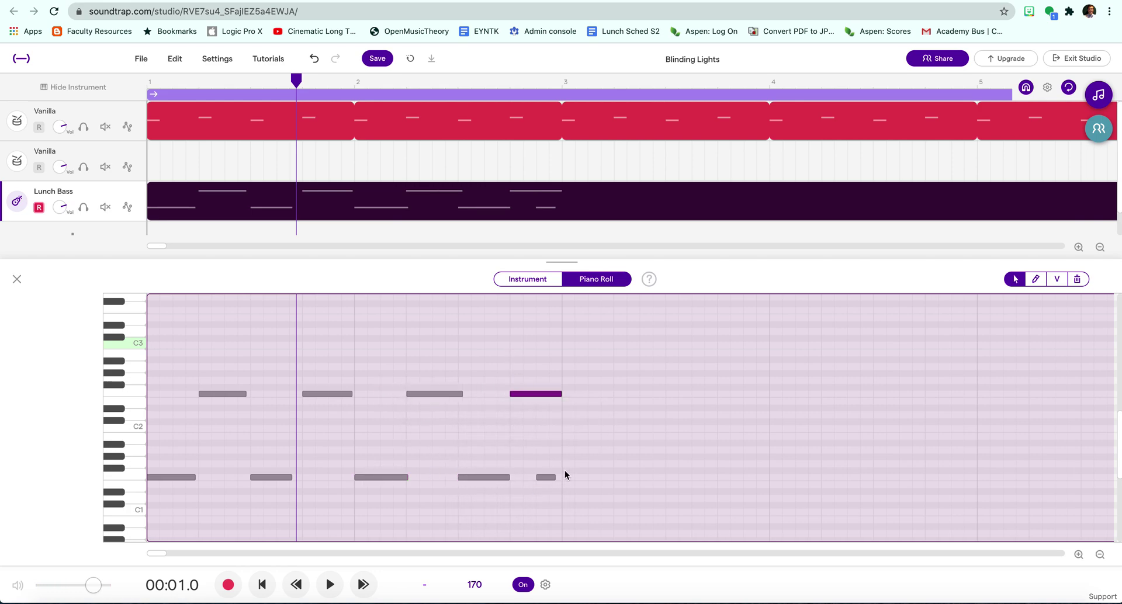
Delete the short extra F1 note at the end of bar 2
{"action": "left_click", "coordinate": [547, 477]}
{"action": "key", "text": "Delete"}
Play the edited bass line from the beginning, and replay it from the start with the metronome off
{"action": "key", "text": "Return"}
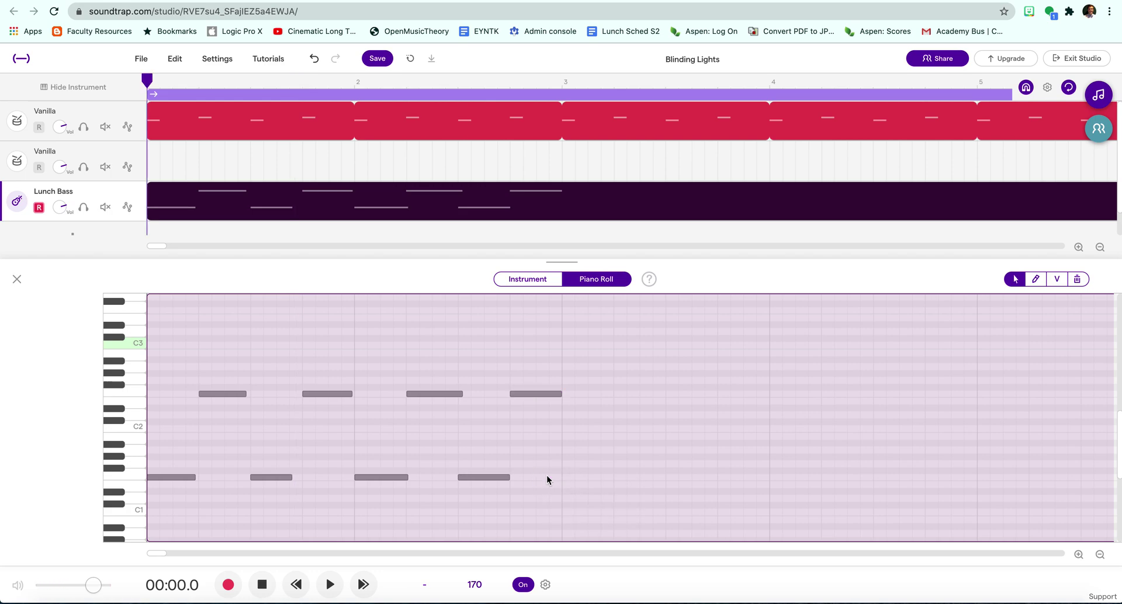
{"action": "key", "text": "space"}
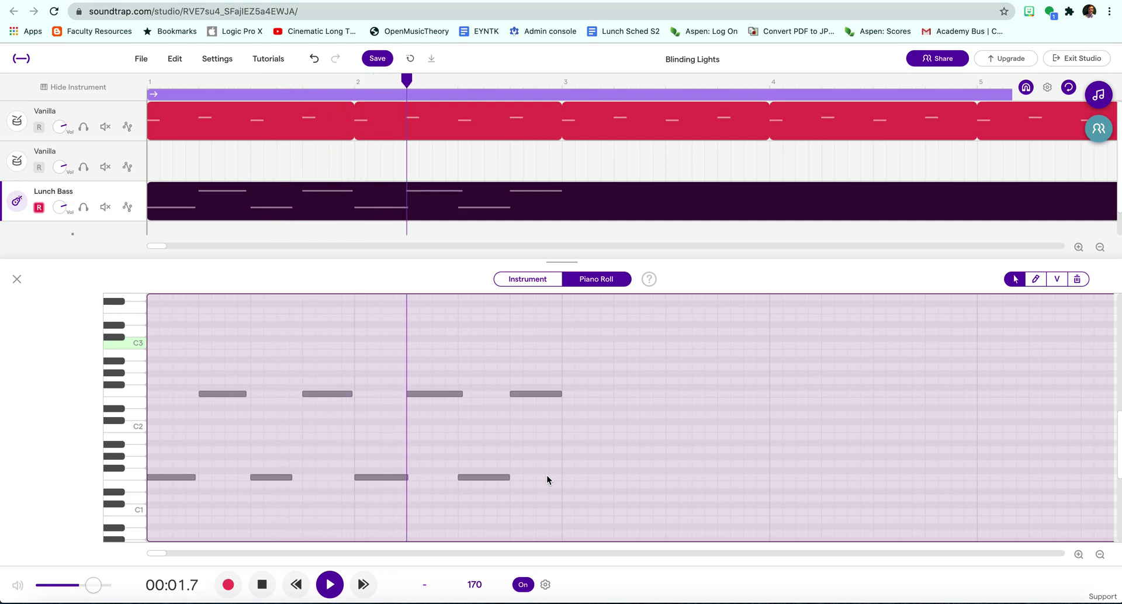
{"action": "key", "text": "space"}
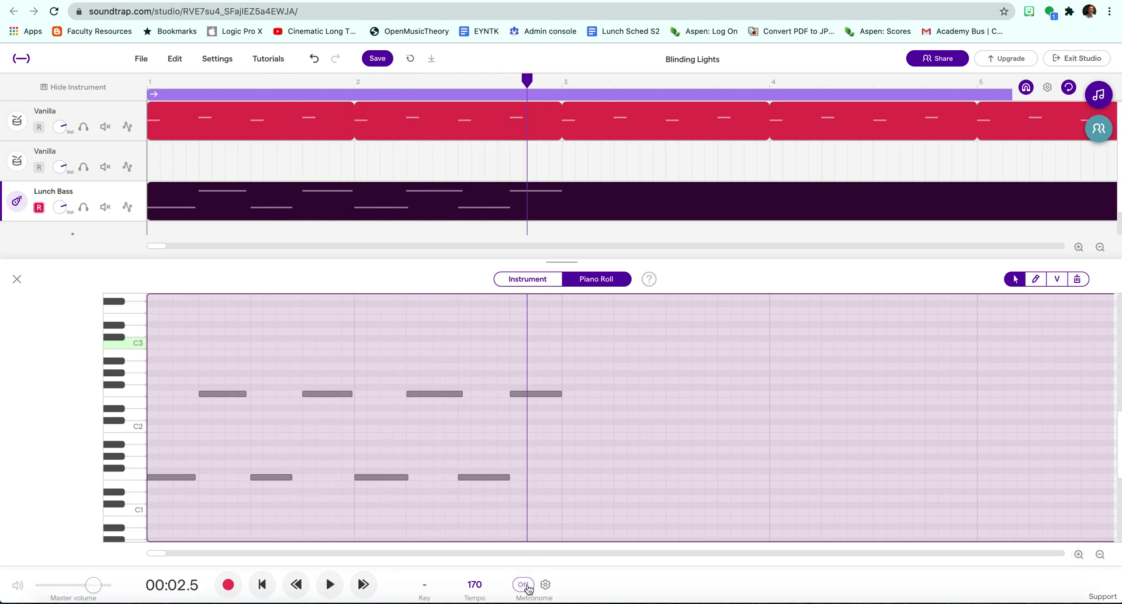
{"action": "key", "text": "Return"}
{"action": "key", "text": "space"}
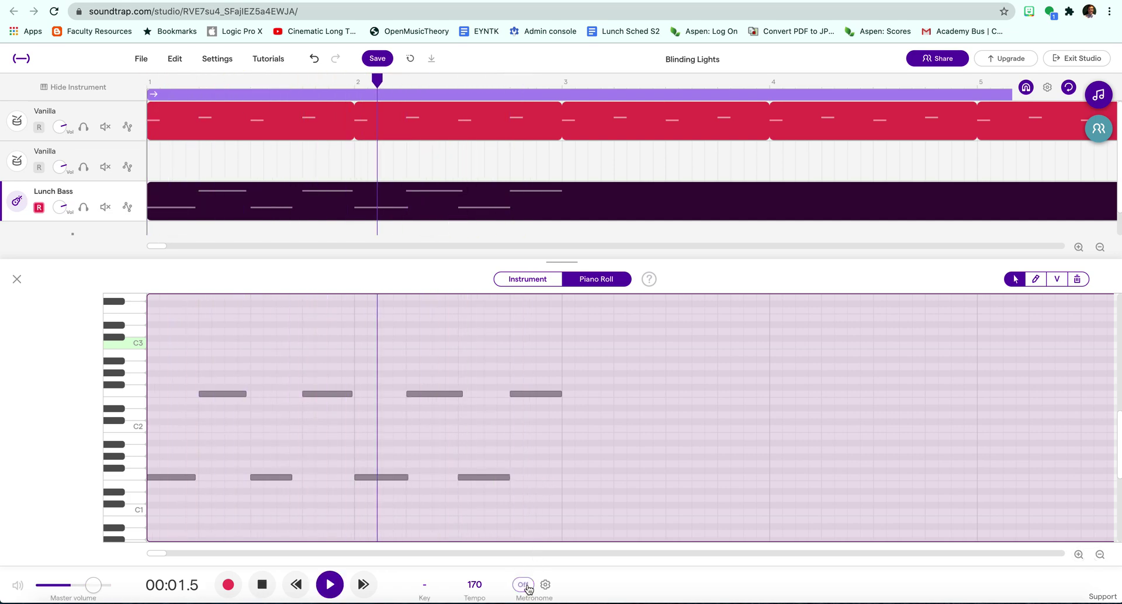
Stop playback and draw a C1 note at the start of bar 3 in the Lunch Bass region, lengthened to one quarter note
{"action": "key", "text": "space"}
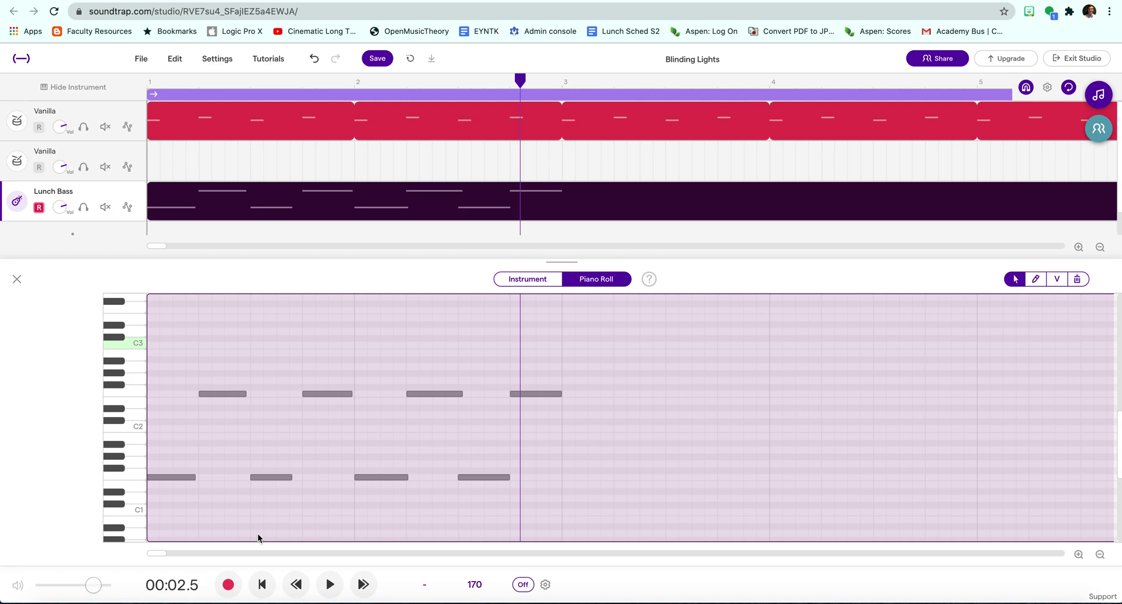
{"action": "scroll", "coordinate": [459, 455], "scroll_direction": "right", "scroll_amount": 3}
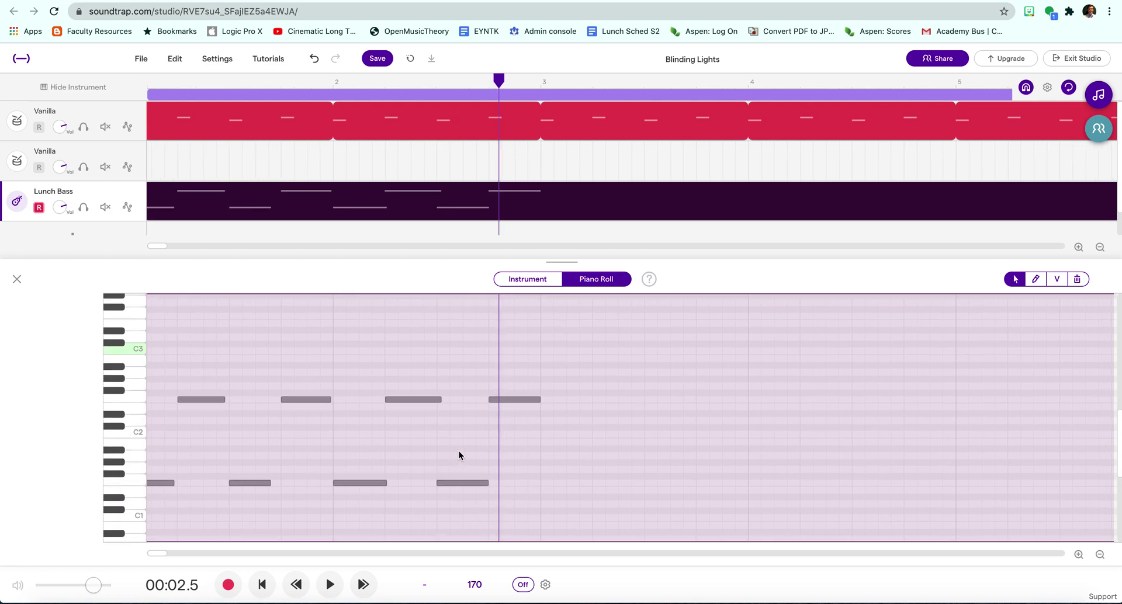
{"action": "scroll", "coordinate": [458, 455], "scroll_direction": "right", "scroll_amount": 3}
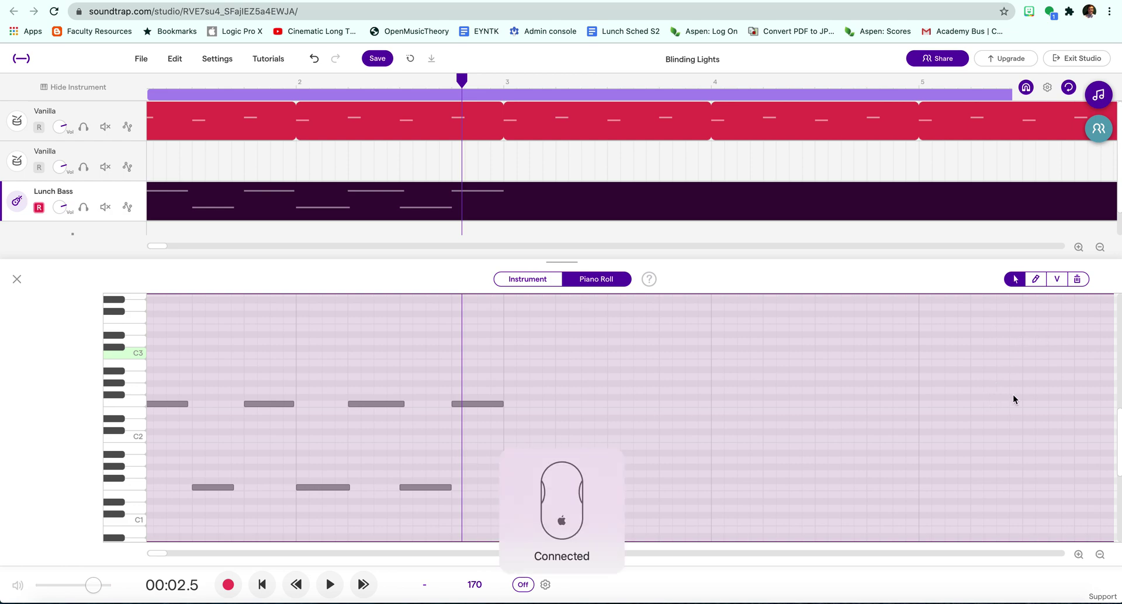
{"action": "left_click", "coordinate": [1036, 279]}
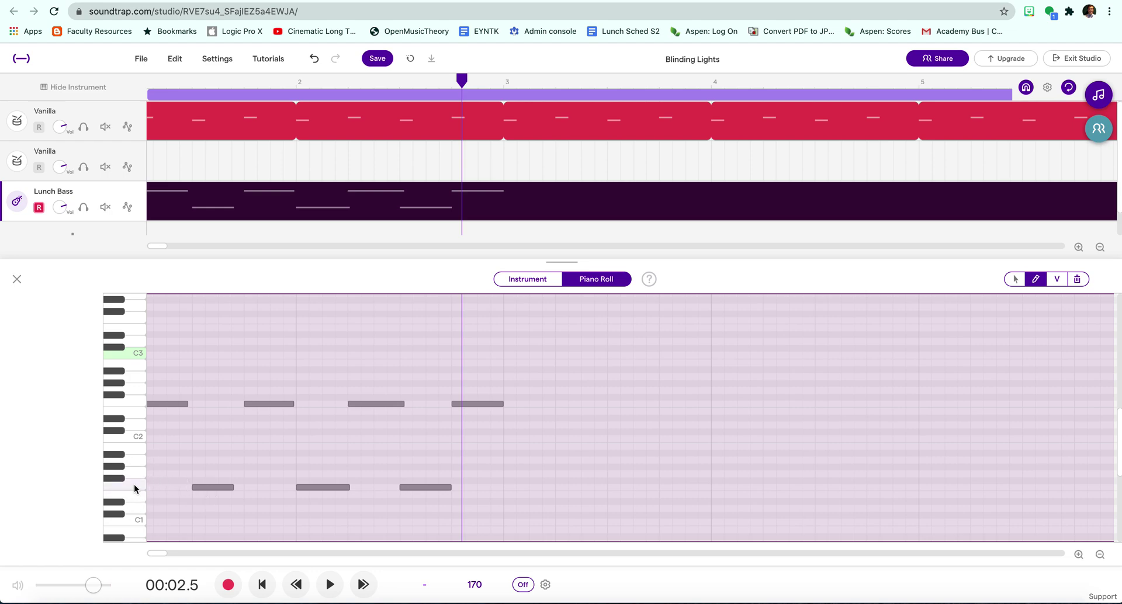
{"action": "left_click", "coordinate": [139, 436]}
{"action": "left_click", "coordinate": [136, 518]}
{"action": "scroll", "coordinate": [136, 460], "scroll_direction": "down", "scroll_amount": 2}
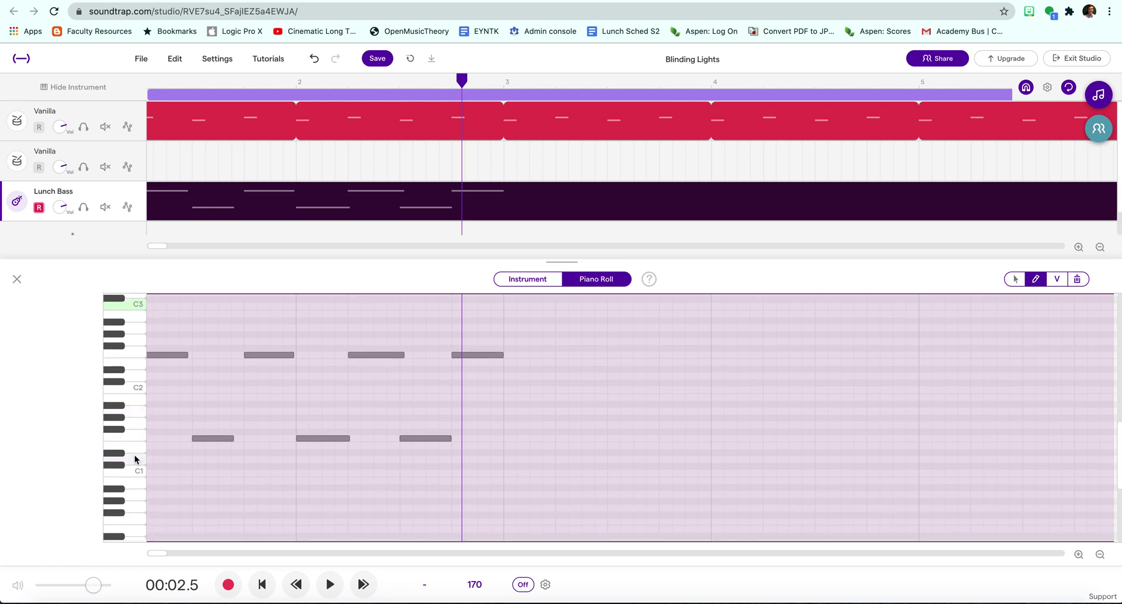
{"action": "left_click", "coordinate": [138, 467]}
{"action": "left_click", "coordinate": [139, 388]}
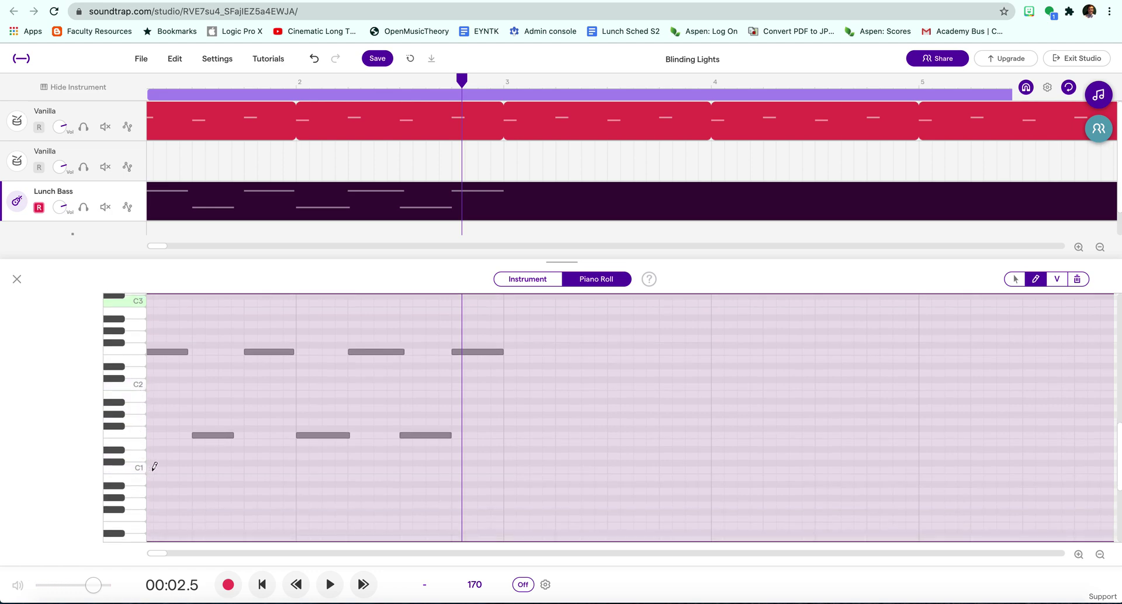
{"action": "left_click", "coordinate": [518, 470]}
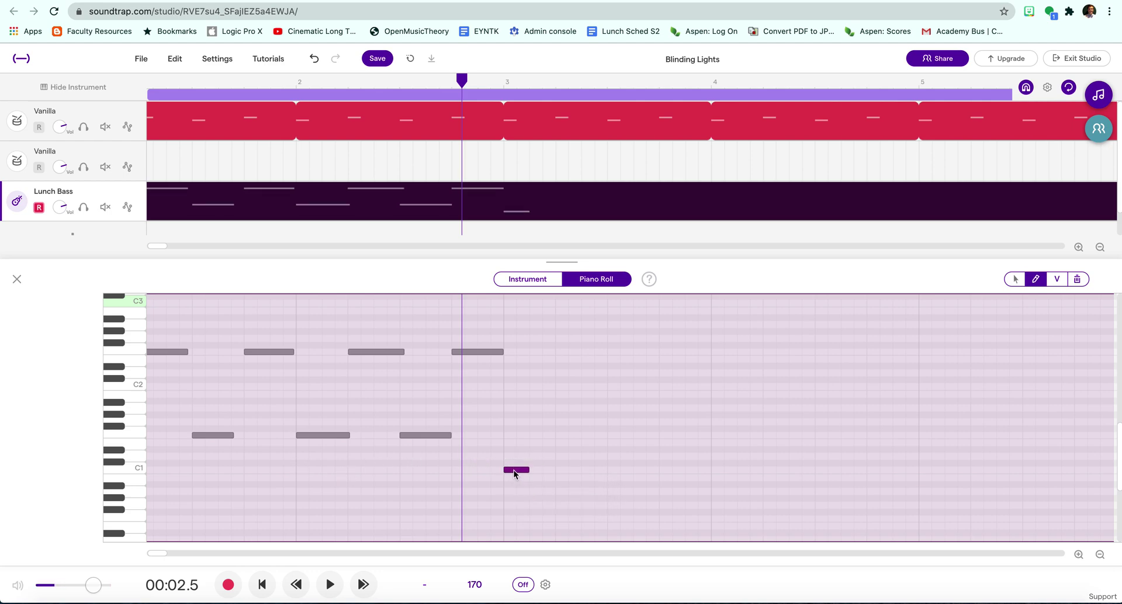
{"action": "left_click_drag", "start_coordinate": [526, 471], "coordinate": [547, 471]}
Fill the rest of bar 3 with quarter notes C2, C1 and C2
{"action": "left_click", "coordinate": [130, 387]}
{"action": "left_click", "coordinate": [563, 385]}
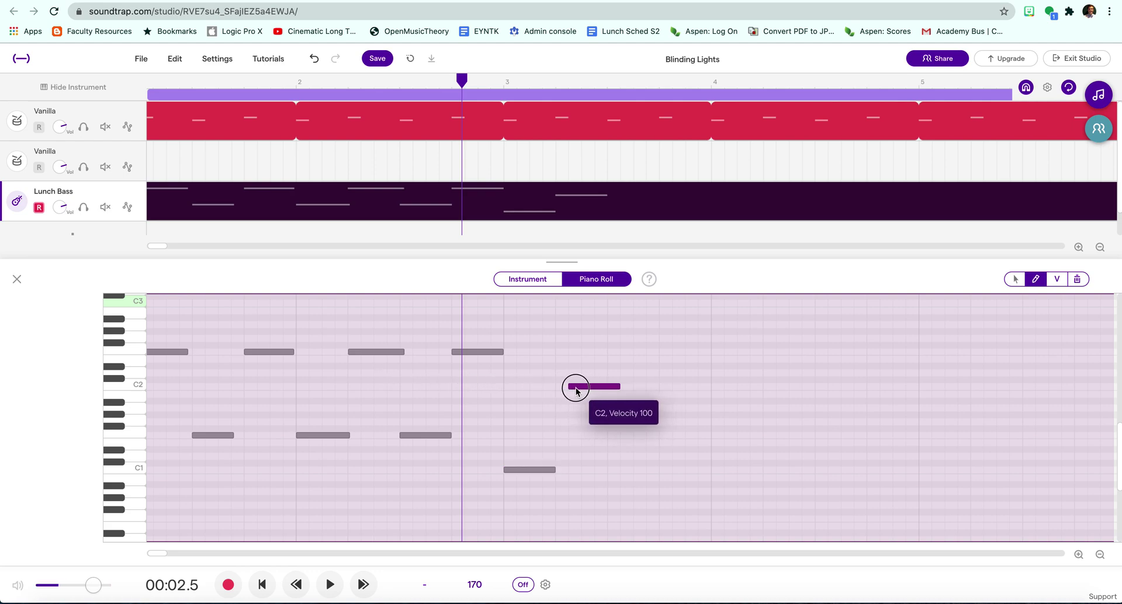
{"action": "scroll", "coordinate": [602, 432], "scroll_direction": "right", "scroll_amount": 5}
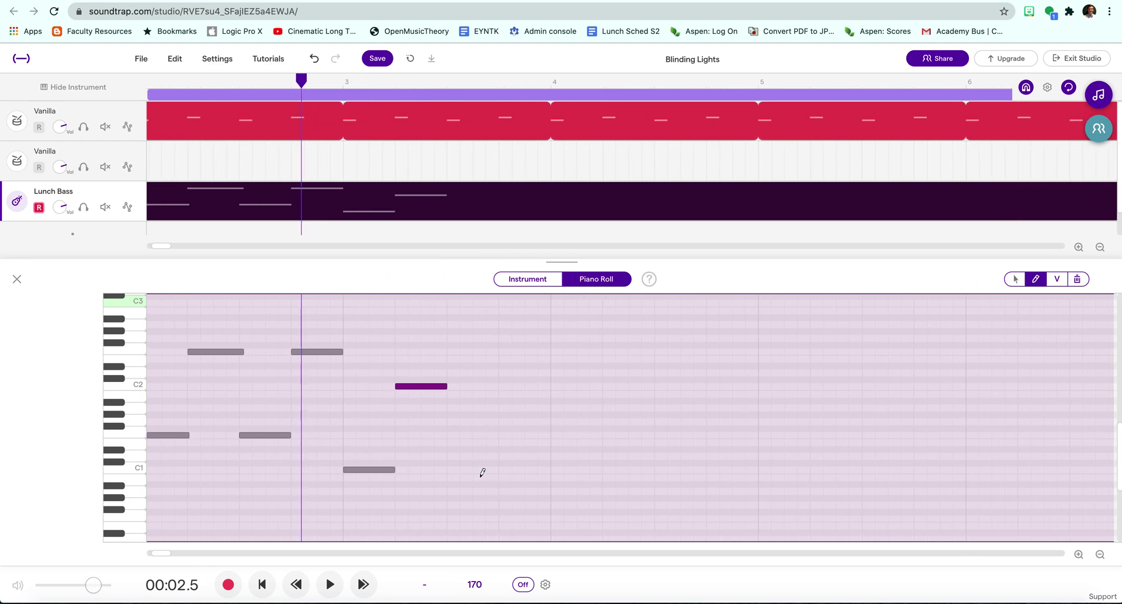
{"action": "left_click", "coordinate": [456, 470]}
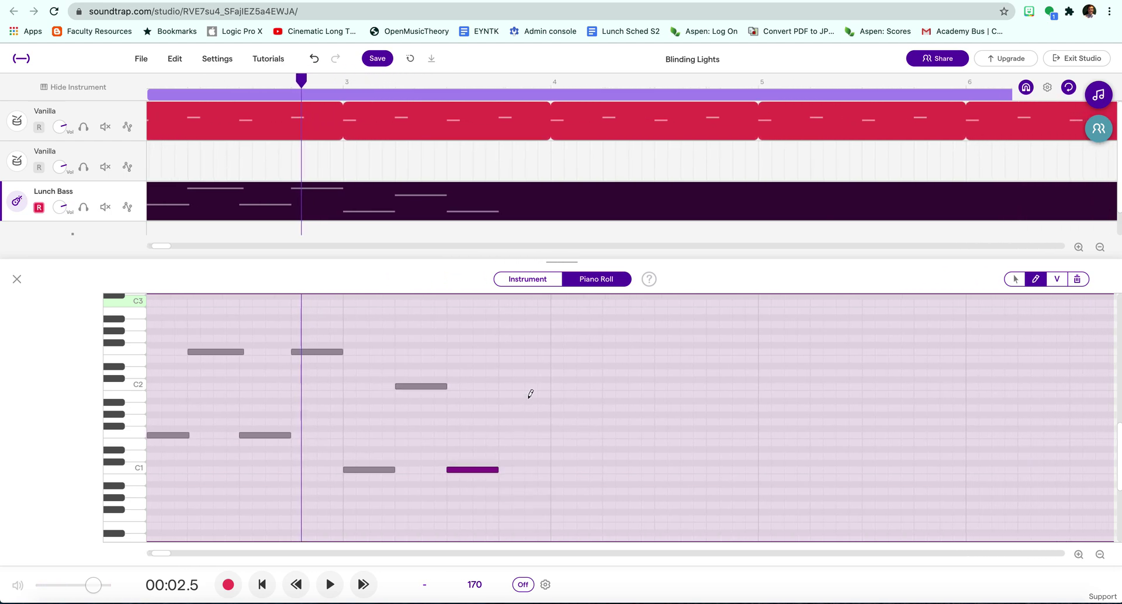
{"action": "left_click", "coordinate": [512, 386]}
Fill bar 4 with alternating C1 and C2 quarter notes, starting on C1
{"action": "left_click", "coordinate": [556, 471]}
{"action": "left_click", "coordinate": [612, 386]}
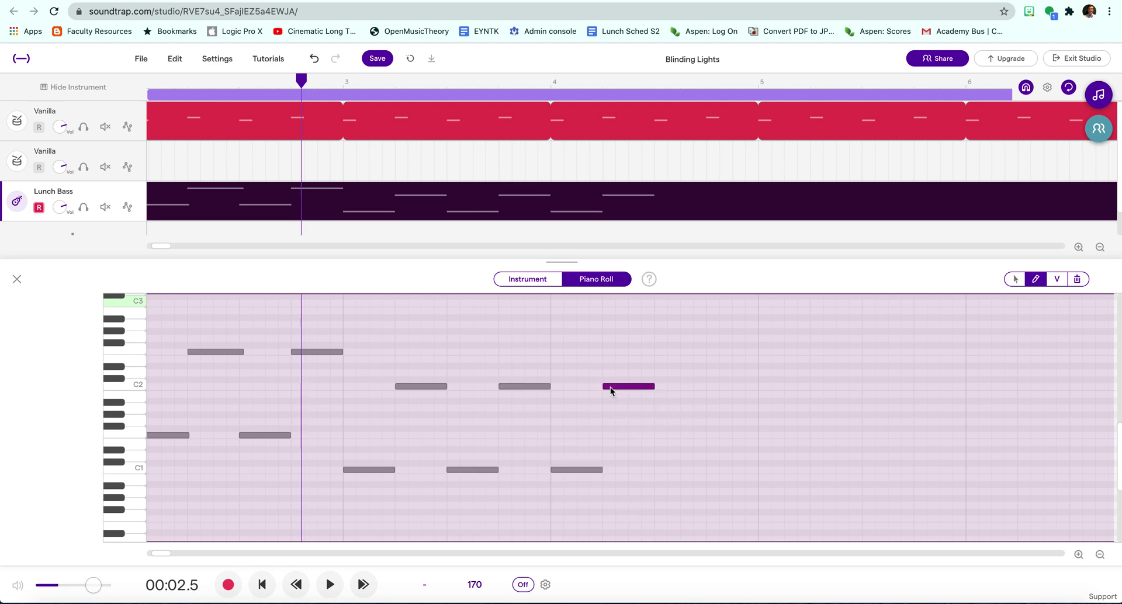
{"action": "left_click", "coordinate": [659, 470]}
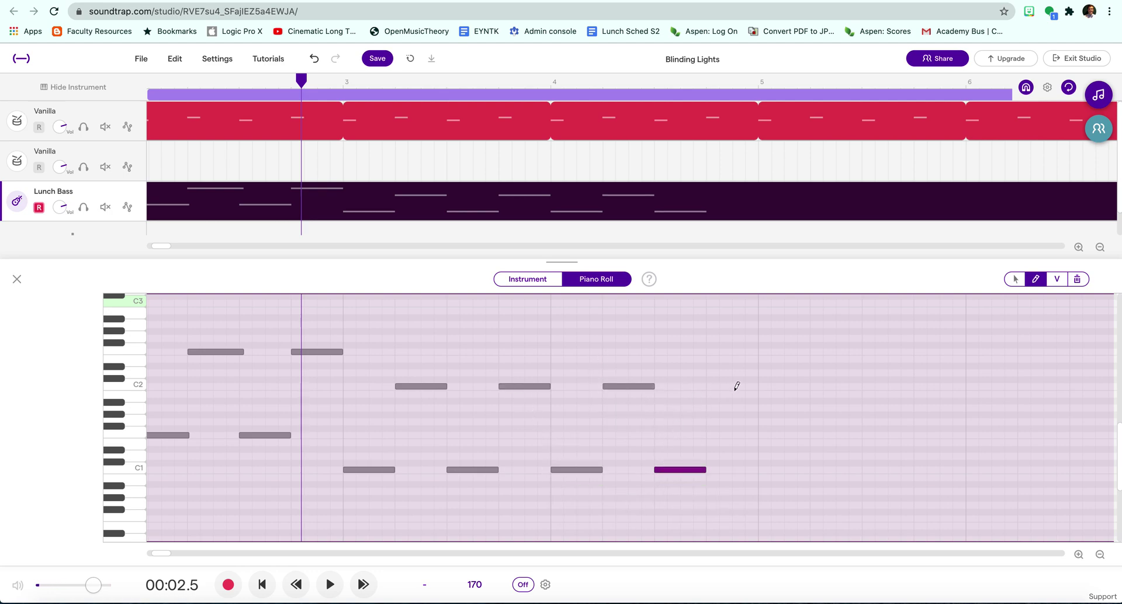
{"action": "left_click", "coordinate": [713, 385]}
Audition the Eb keys and fill bar 5 with alternating Eb1 and Eb2 quarter notes, starting on Eb1
{"action": "scroll", "coordinate": [714, 383], "scroll_direction": "right", "scroll_amount": 4}
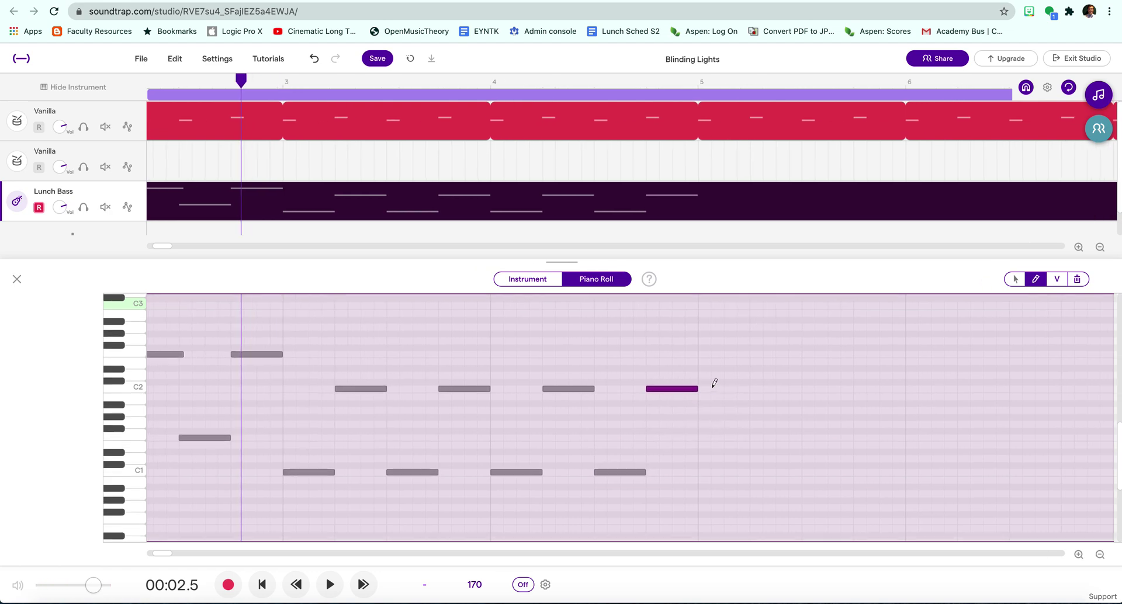
{"action": "scroll", "coordinate": [714, 383], "scroll_direction": "right", "scroll_amount": 3}
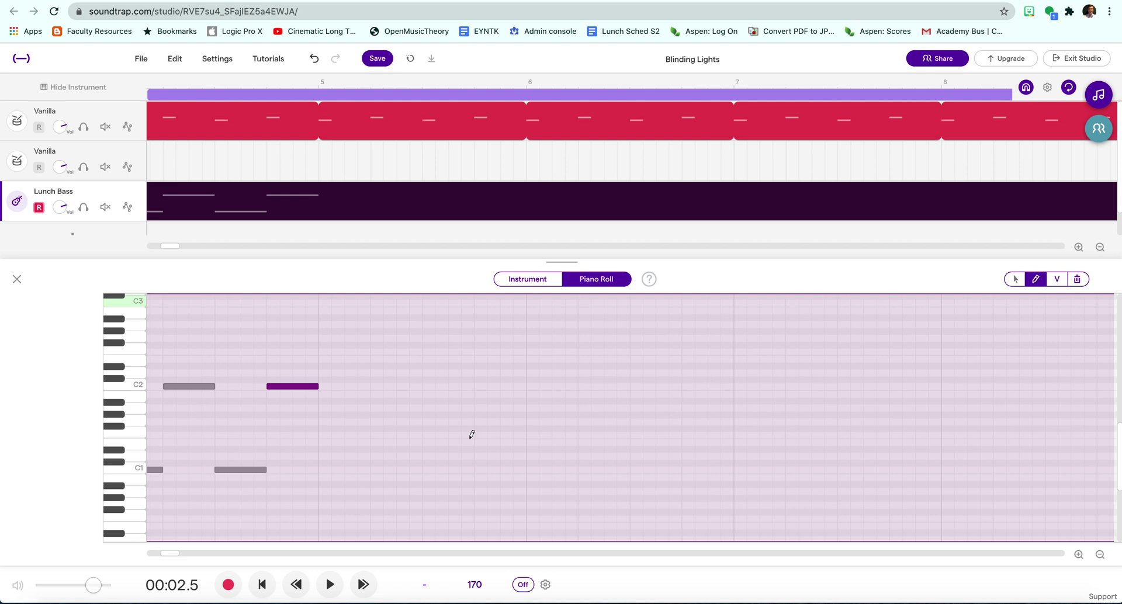
{"action": "scroll", "coordinate": [323, 432], "scroll_direction": "right", "scroll_amount": 1}
{"action": "left_click", "coordinate": [116, 448]}
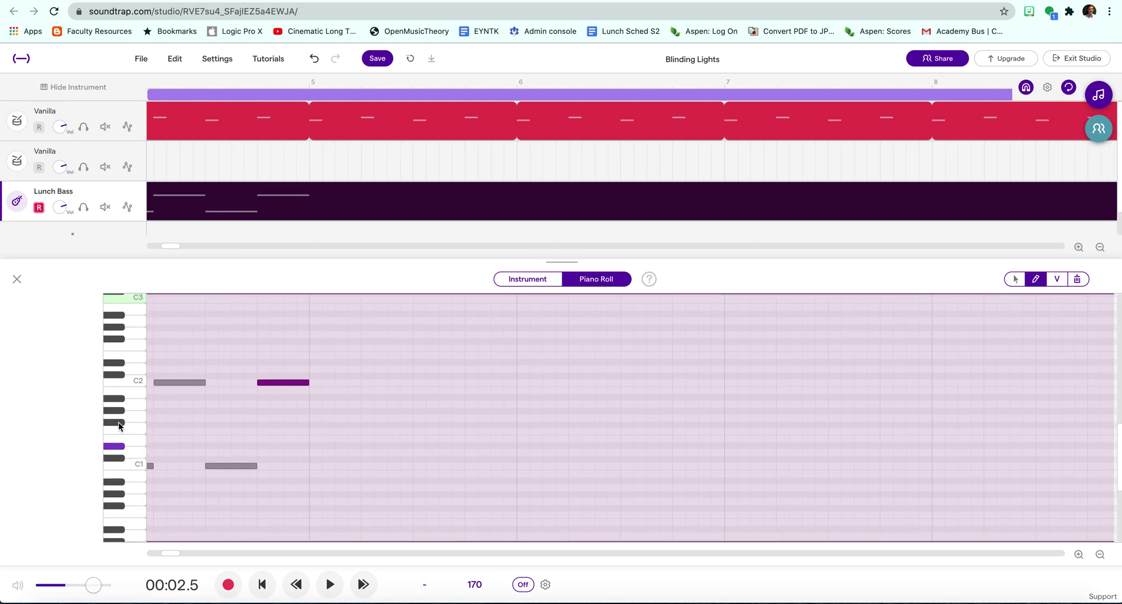
{"action": "left_click", "coordinate": [118, 365]}
{"action": "left_click", "coordinate": [312, 445]}
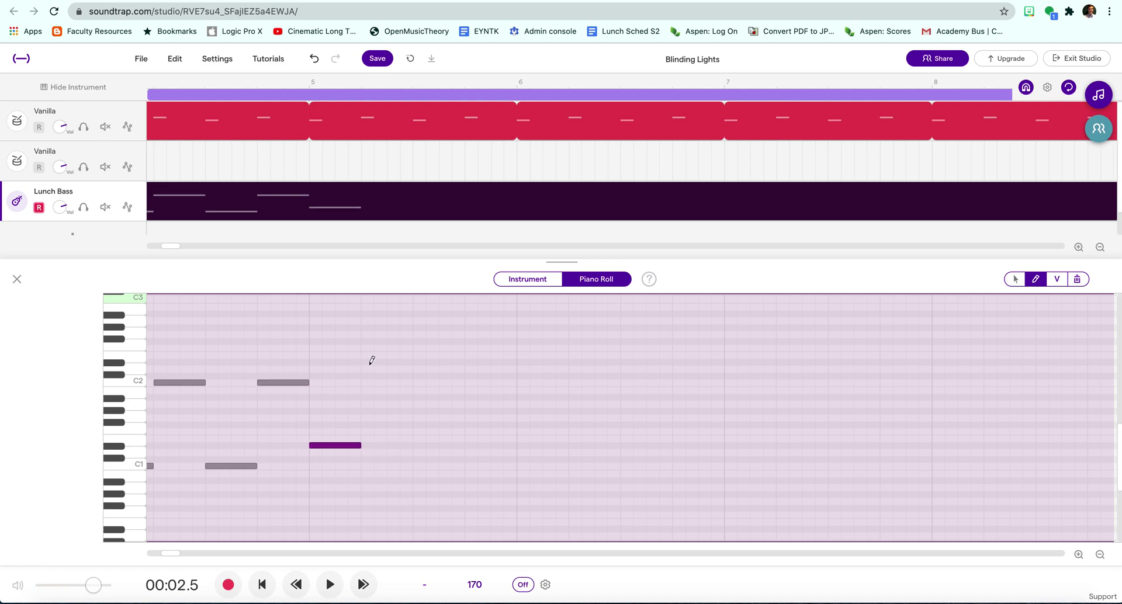
{"action": "left_click", "coordinate": [370, 361]}
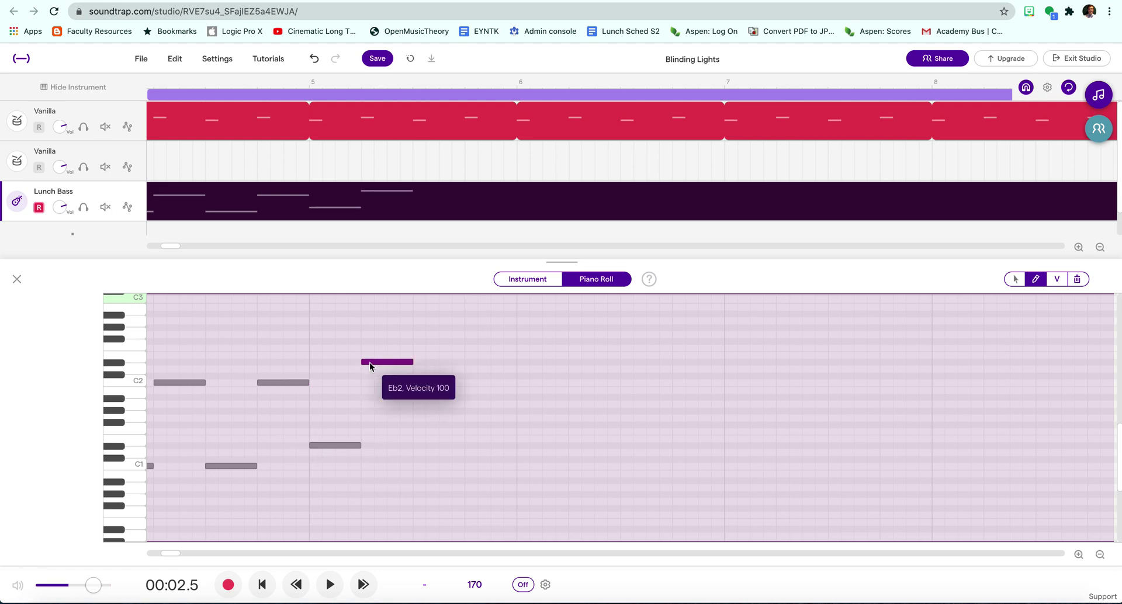
{"action": "left_click", "coordinate": [423, 445]}
{"action": "left_click", "coordinate": [468, 361]}
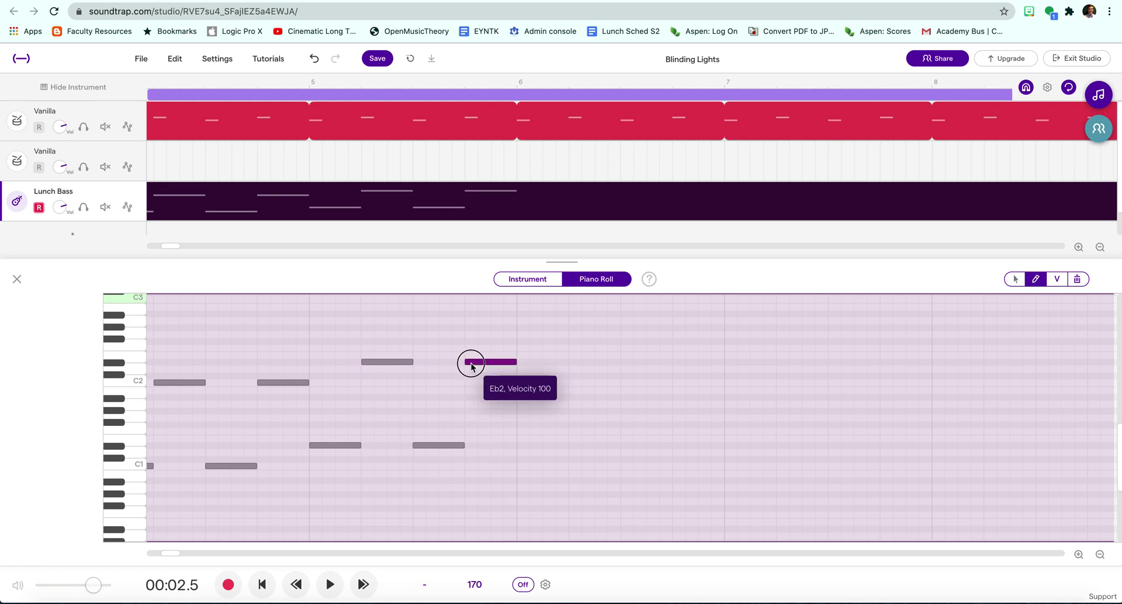
Fill bar 6 with alternating Eb1 and Eb2 quarter notes, and play back the bass line up to bar 7
{"action": "left_click", "coordinate": [523, 446]}
{"action": "left_click", "coordinate": [578, 361]}
{"action": "left_click", "coordinate": [628, 444]}
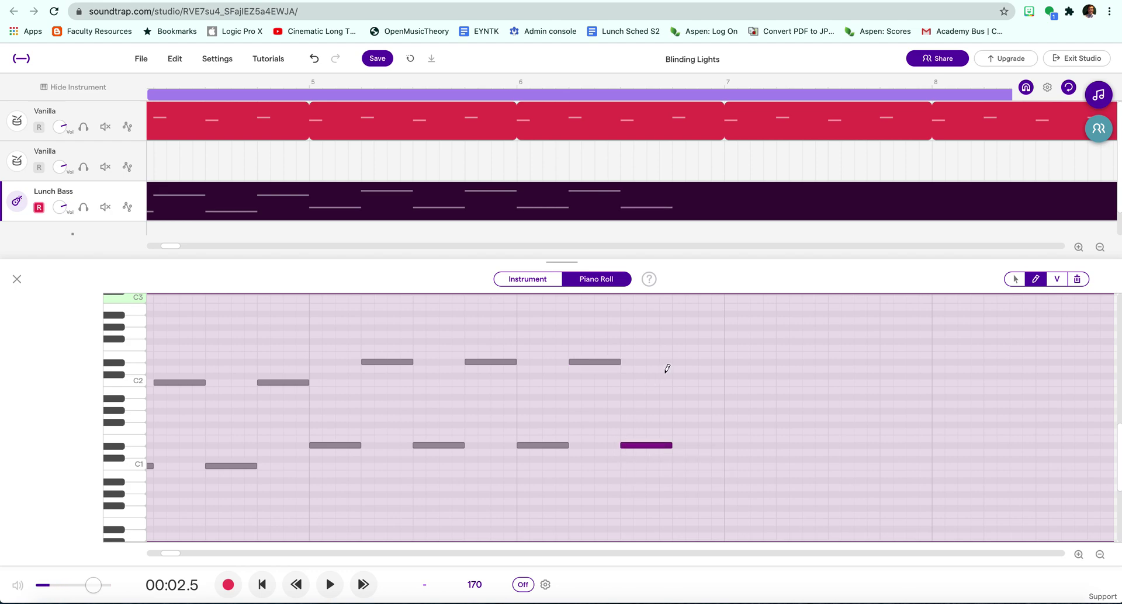
{"action": "left_click", "coordinate": [678, 362]}
{"action": "key", "text": "space"}
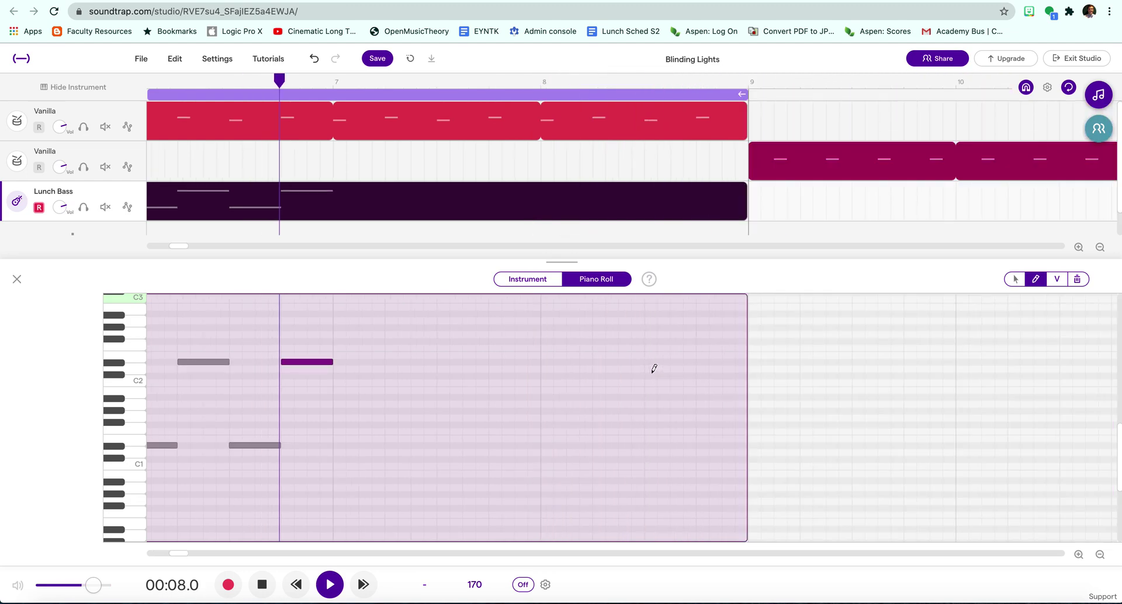
{"action": "key", "text": "space"}
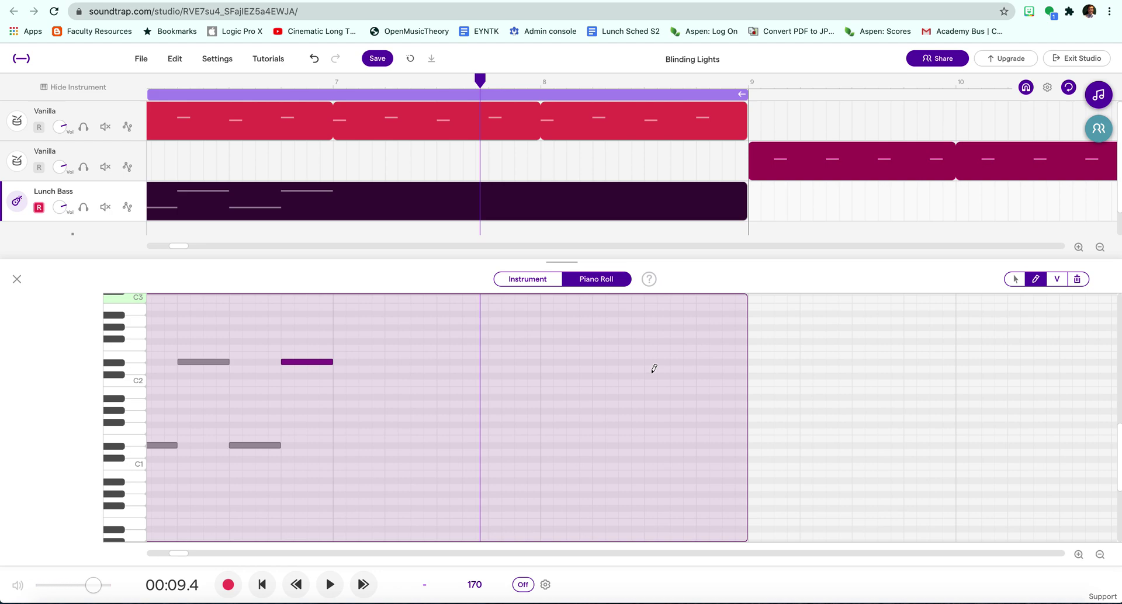
Audition the Bb keys and fill bar 7 with alternating Bb0 and Bb1 quarter notes, starting on Bb0
{"action": "left_click", "coordinate": [129, 394]}
{"action": "left_click", "coordinate": [122, 483]}
{"action": "left_click", "coordinate": [122, 483]}
{"action": "left_click", "coordinate": [122, 482]}
{"action": "left_click", "coordinate": [342, 480]}
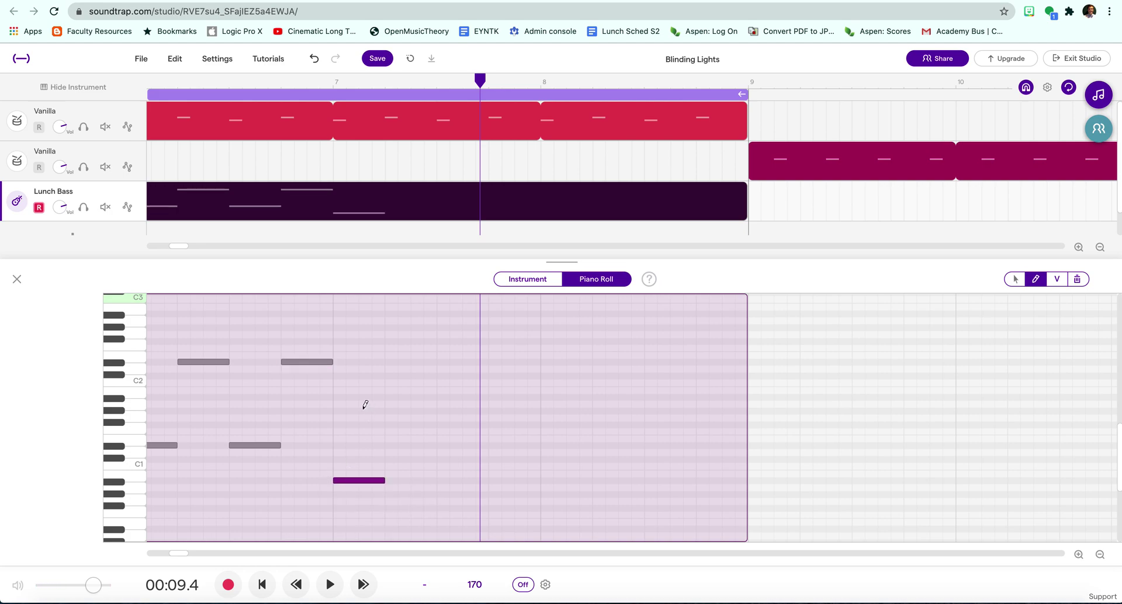
{"action": "left_click", "coordinate": [114, 399]}
{"action": "mouse_move", "coordinate": [393, 398]}
{"action": "left_mouse_down"}
{"action": "mouse_move", "coordinate": [407, 399]}
{"action": "mouse_move", "coordinate": [388, 401]}
{"action": "left_mouse_up"}
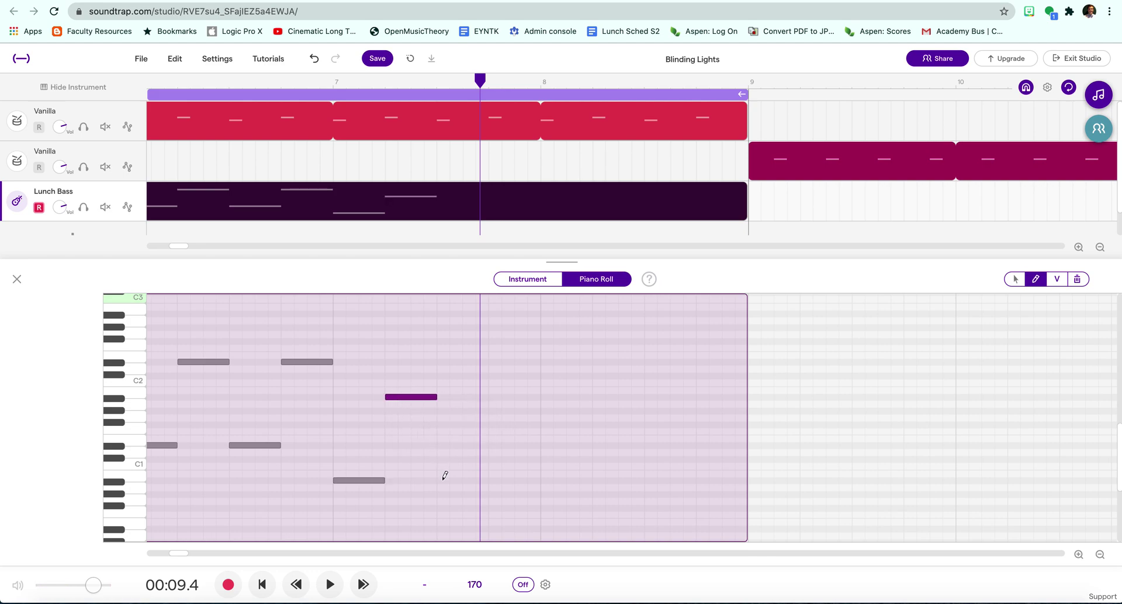
{"action": "left_click", "coordinate": [443, 481]}
{"action": "left_click", "coordinate": [492, 398]}
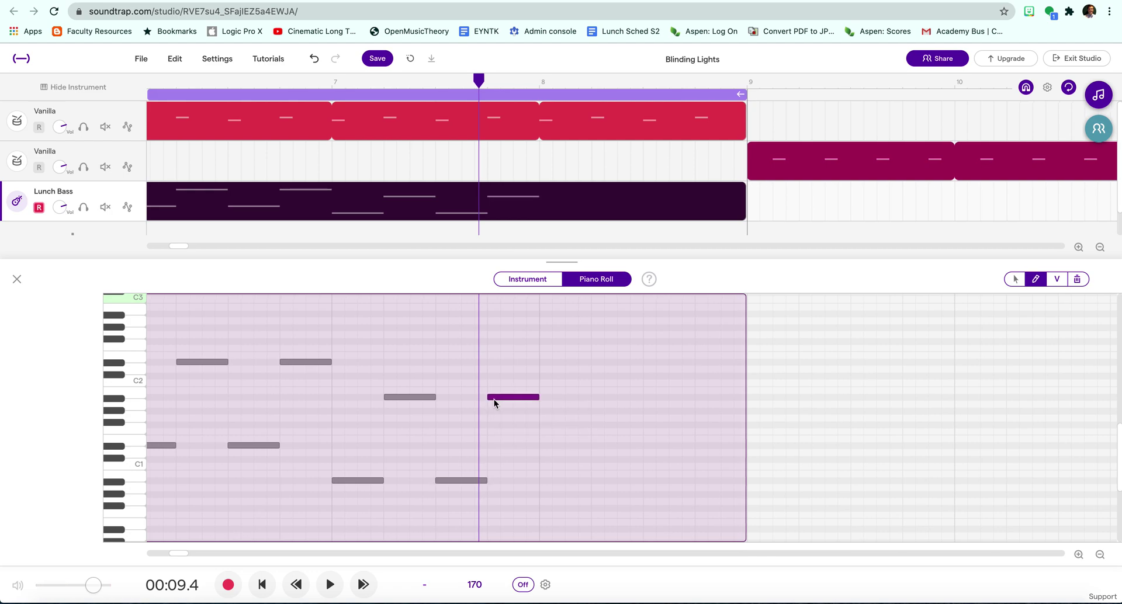
Fill bar 8 with the quarter notes Bb0, Bb1, Ab1 and G1
{"action": "scroll", "coordinate": [494, 401], "scroll_direction": "right", "scroll_amount": 2}
{"action": "left_click", "coordinate": [495, 479]}
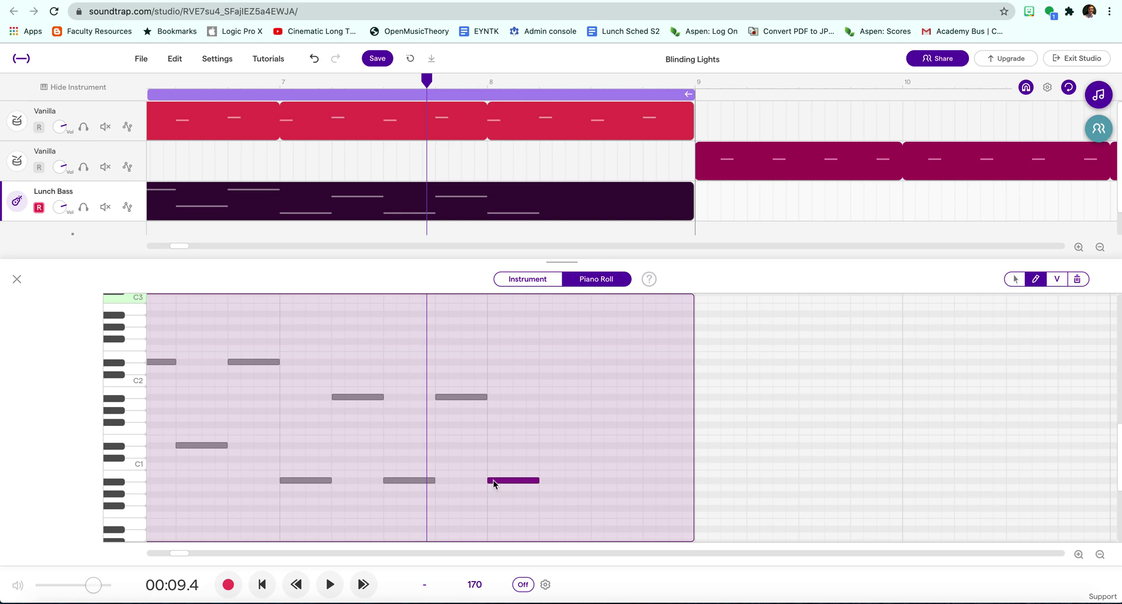
{"action": "left_click", "coordinate": [546, 396]}
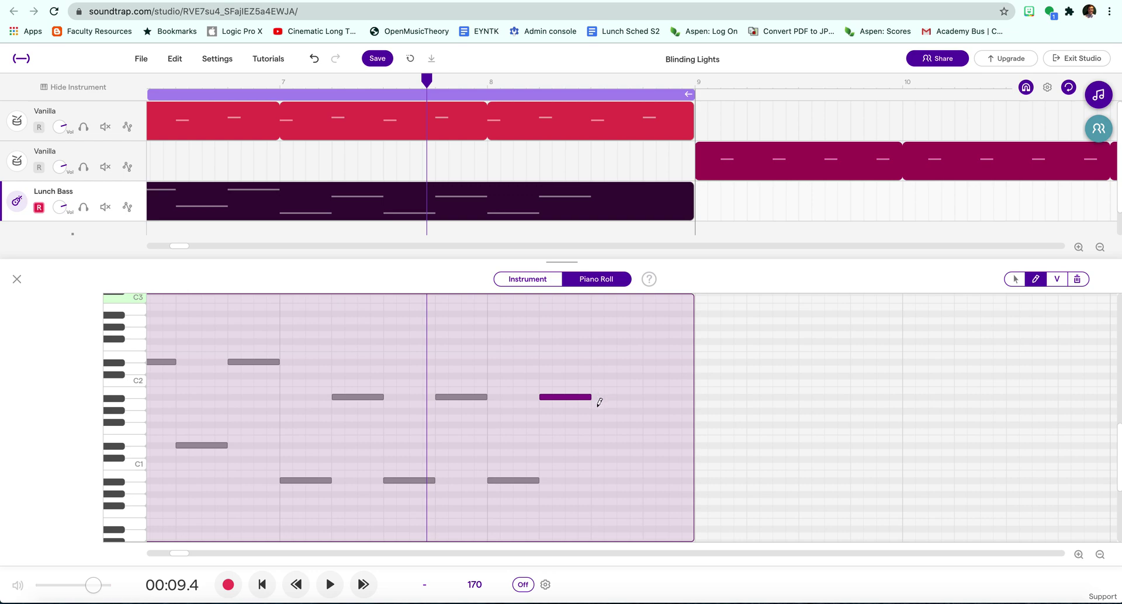
{"action": "left_click", "coordinate": [598, 411]}
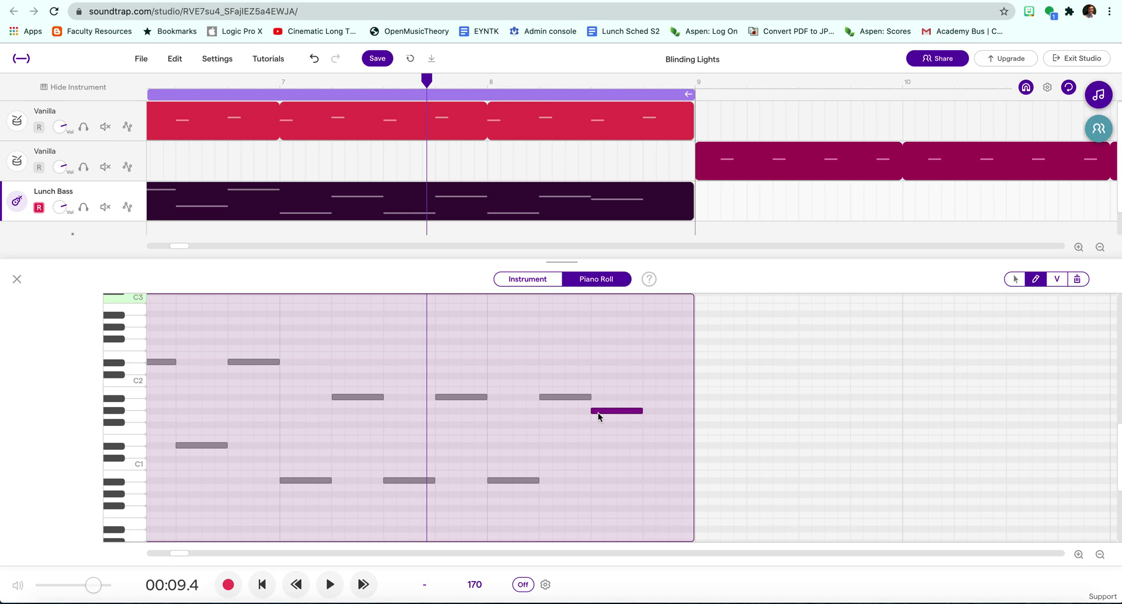
{"action": "left_click", "coordinate": [647, 418]}
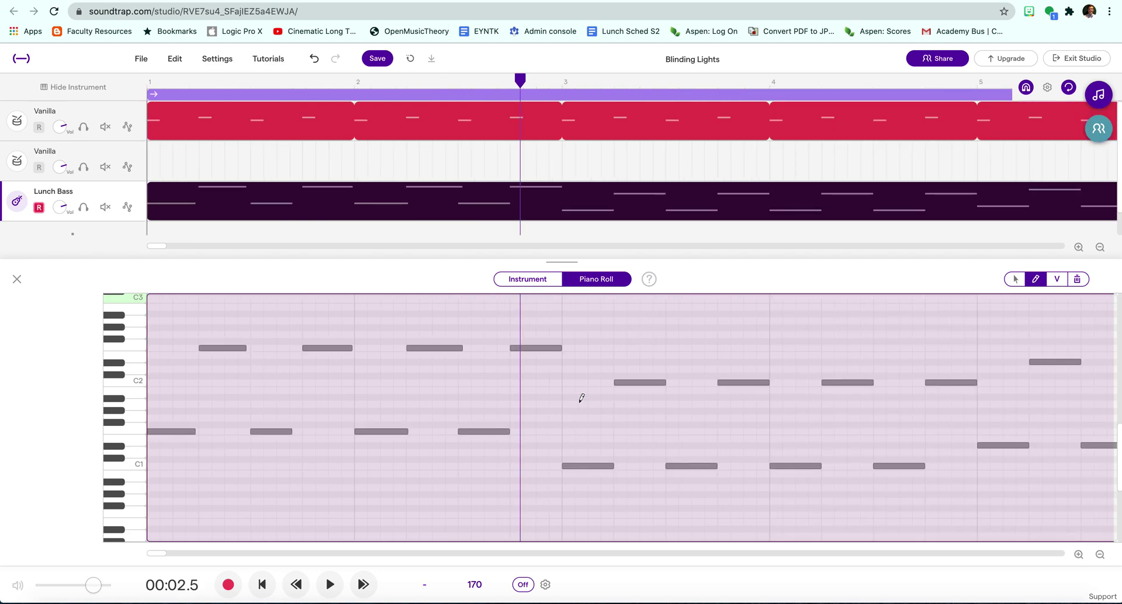
Close the piano roll and play the project from the beginning with all eight bars of the bass region in view
{"action": "key", "text": "Return"}
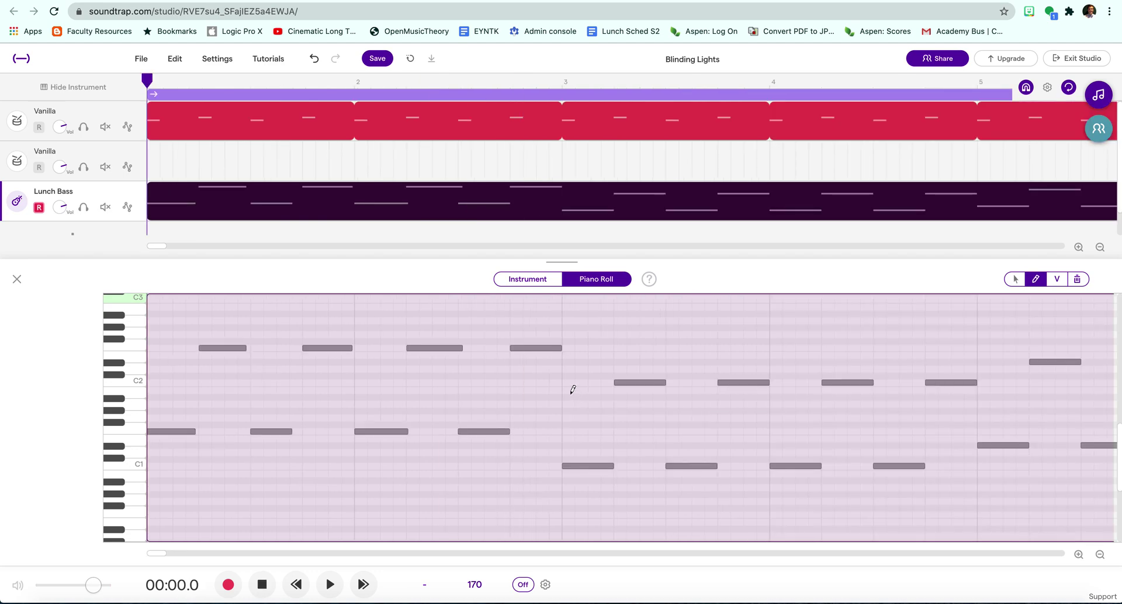
{"action": "left_click", "coordinate": [17, 279]}
{"action": "key", "text": "space"}
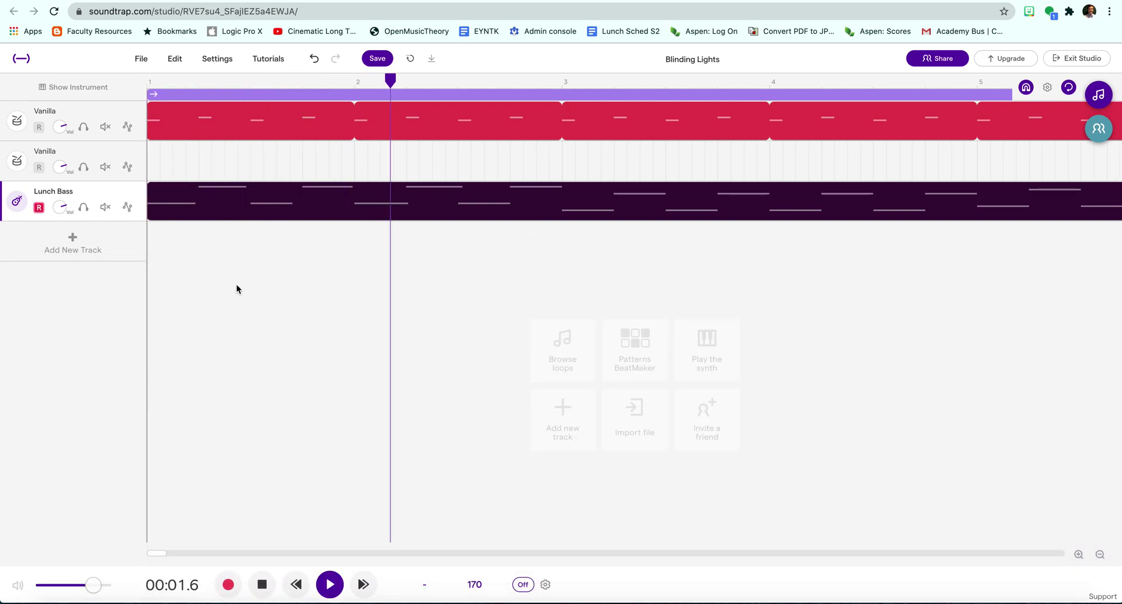
{"action": "scroll", "coordinate": [236, 284], "scroll_direction": "down", "scroll_amount": 2}
{"action": "scroll", "coordinate": [236, 285], "scroll_direction": "down", "scroll_amount": 2}
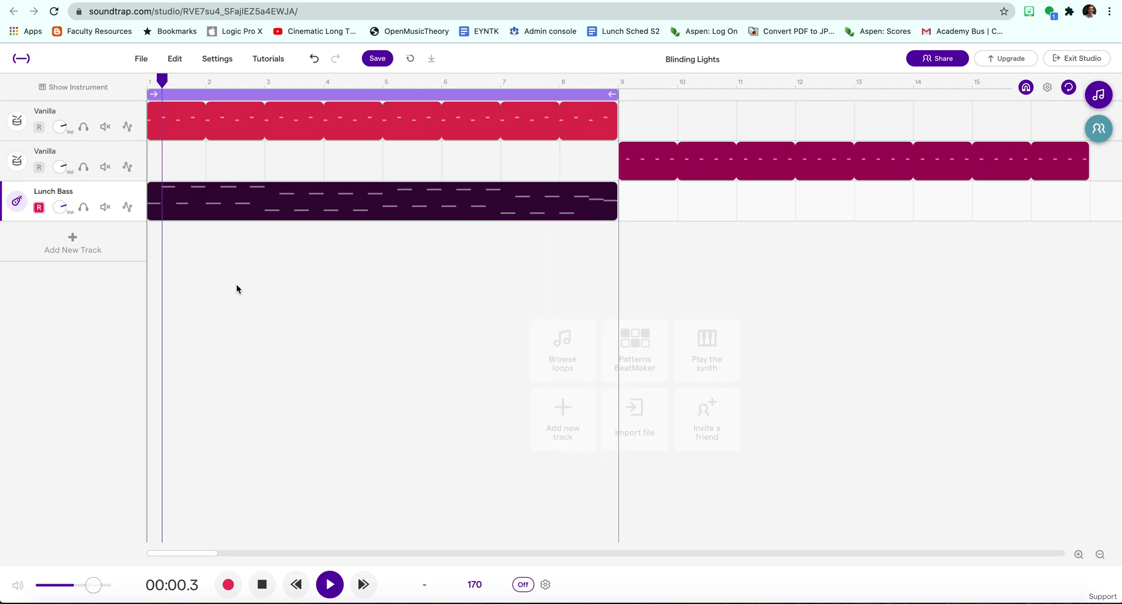
{"action": "key", "text": "space"}
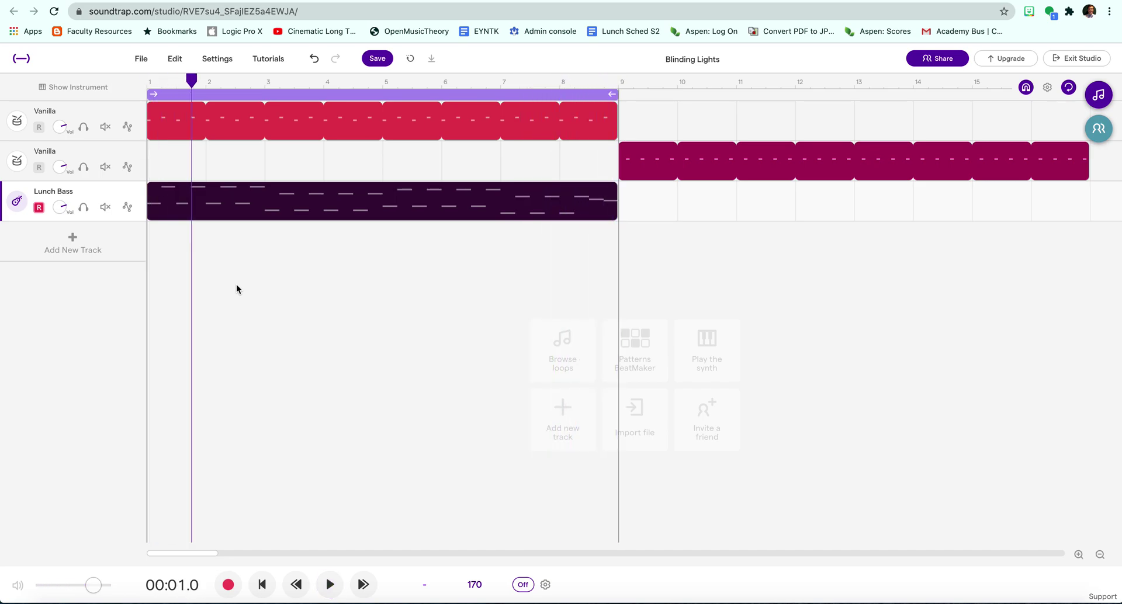